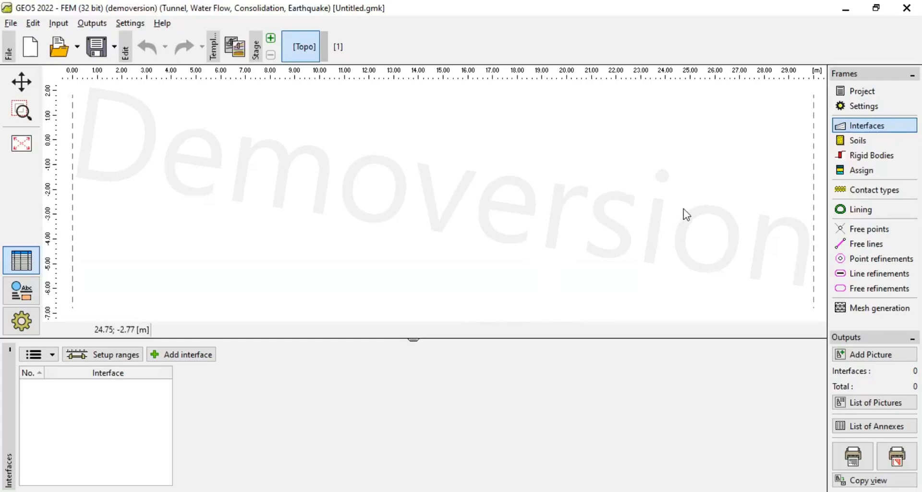
Step: Change the project's analysis type to Steady state water flow and accept the switch
click(852, 105)
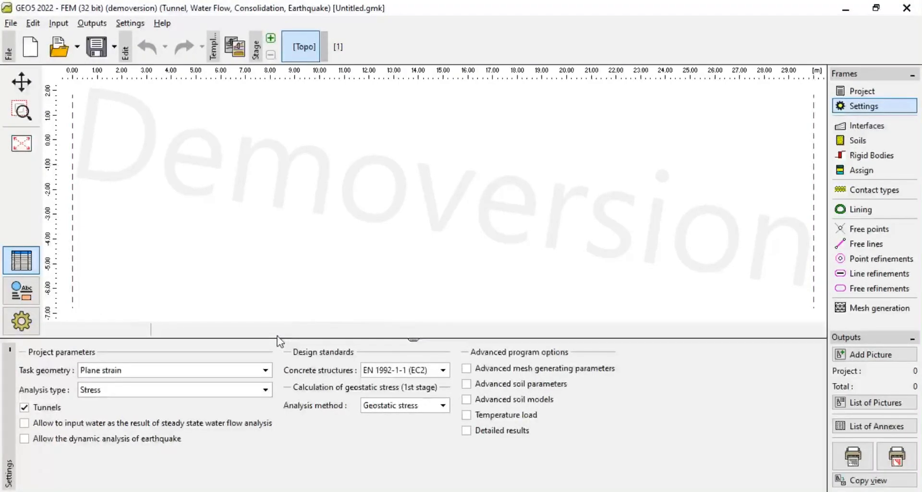
click(251, 387)
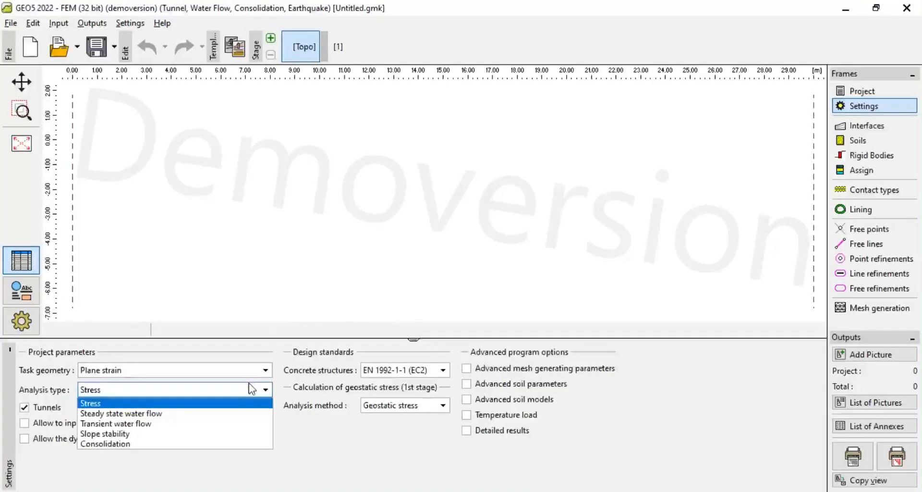
click(214, 413)
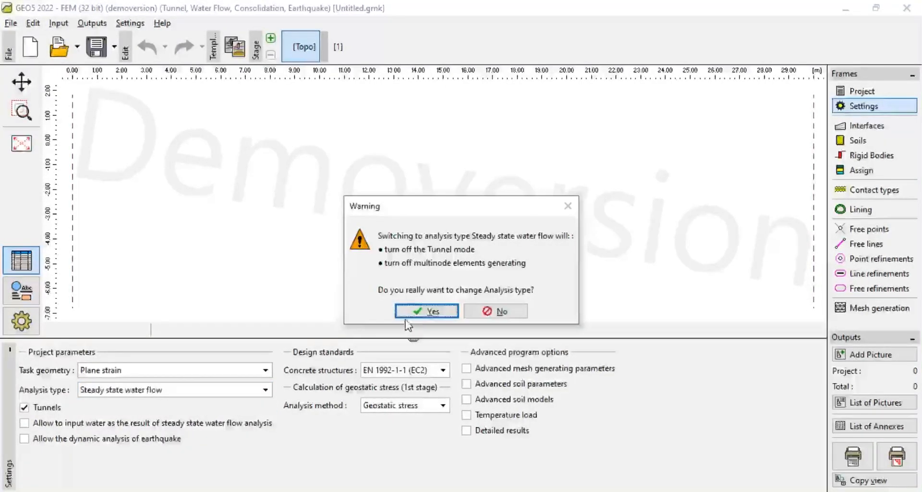
click(426, 311)
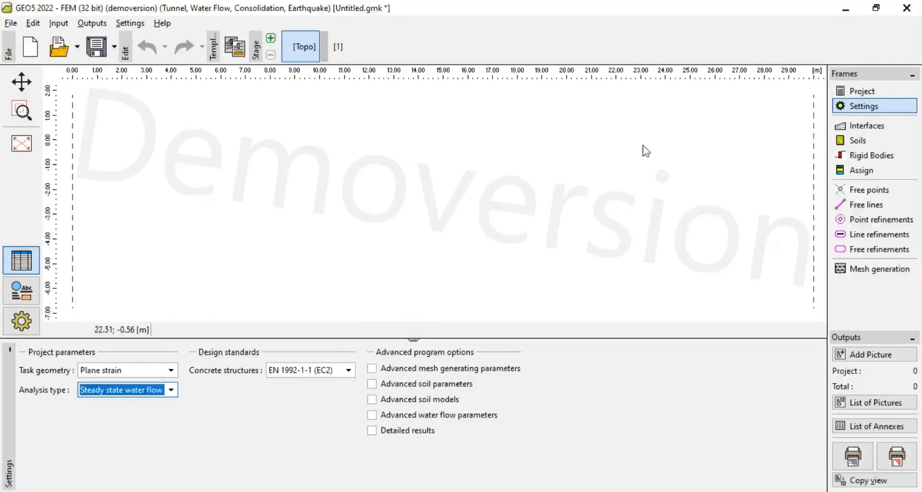
Step: Set the model ranges to X from 0 to 52 m, with a depth of 4 m below the deepest interface point
click(855, 124)
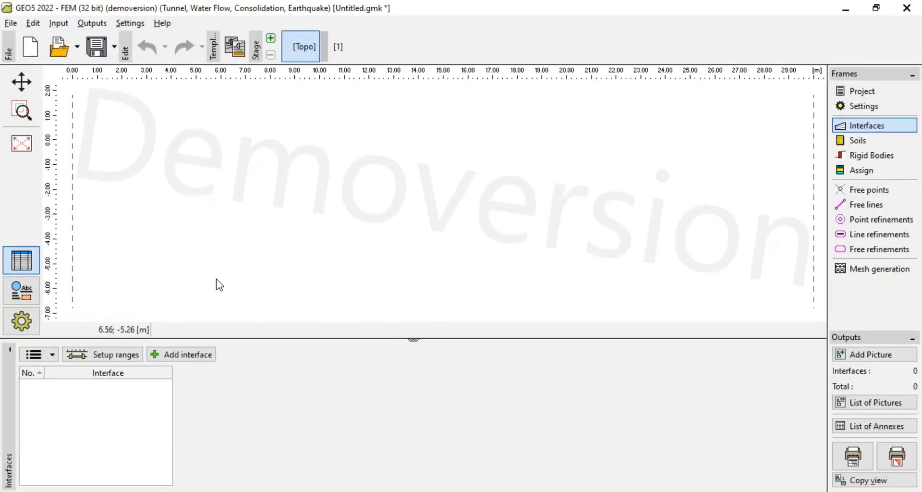
click(106, 354)
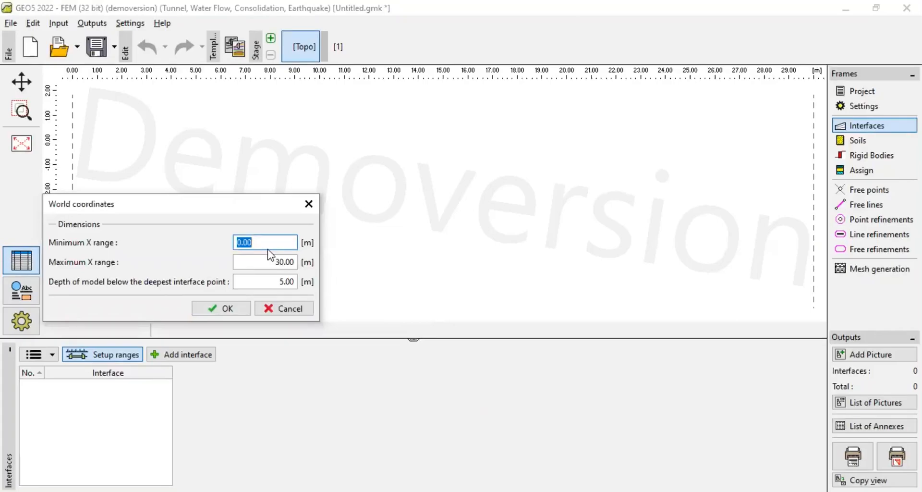
text(0)
key(Tab)
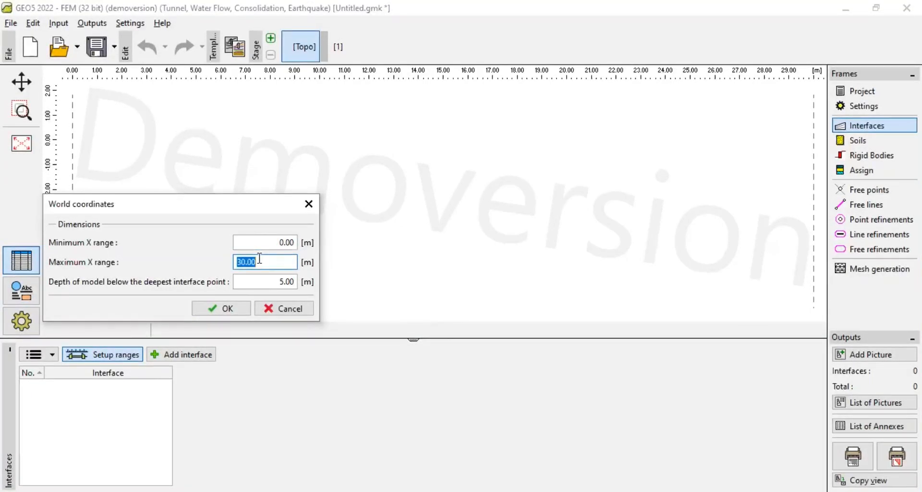
text(52)
key(Tab)
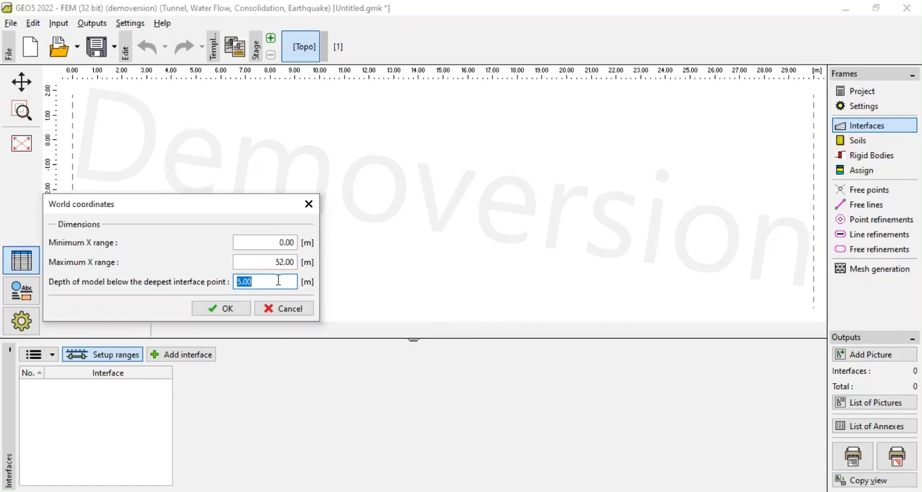
text(4)
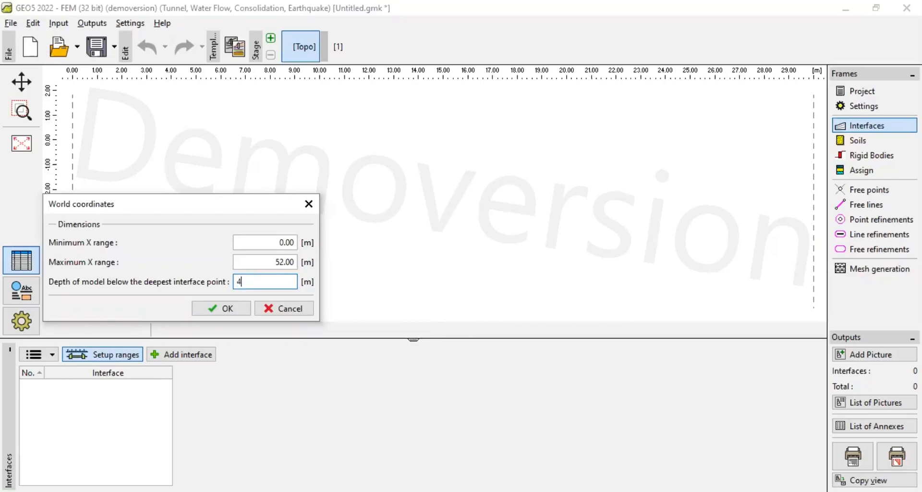
click(205, 309)
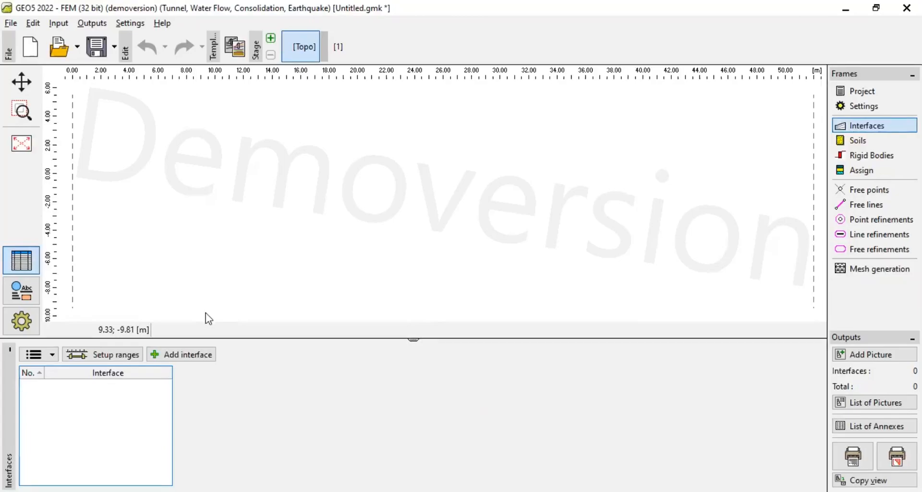
Step: Start a new interface with its first point at x 0, z 0 on the model boundary
click(201, 354)
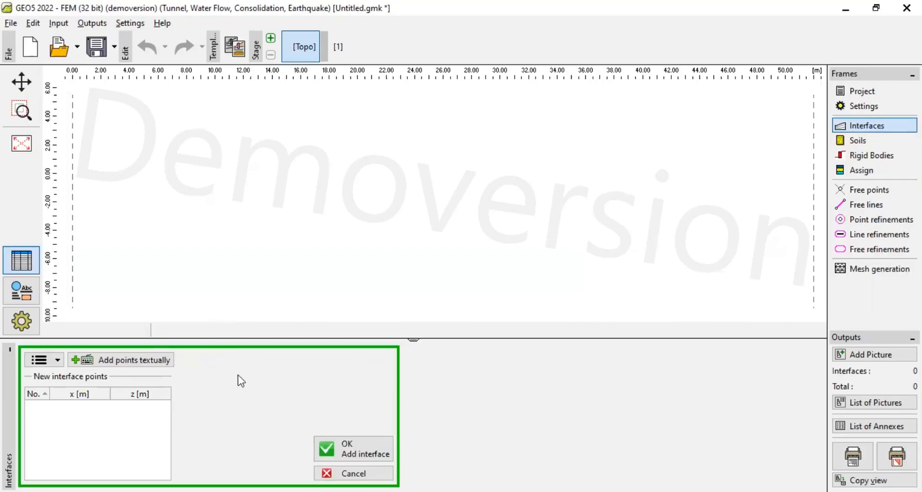
click(367, 455)
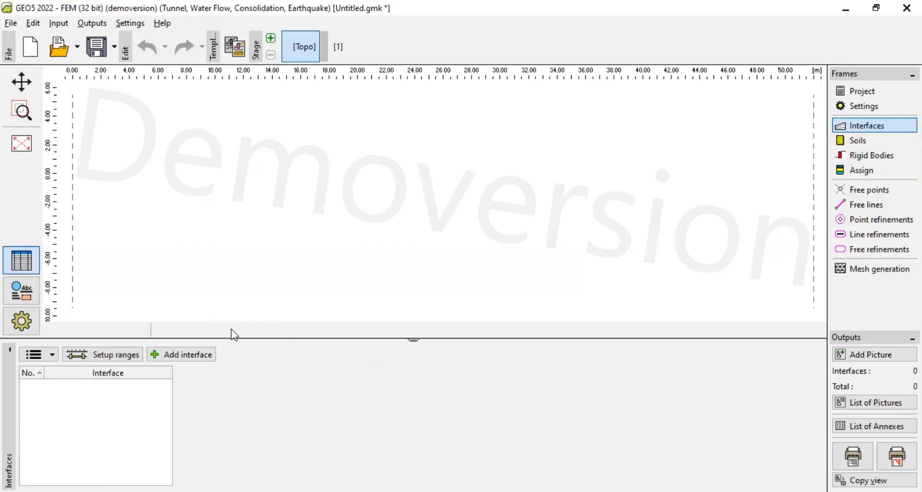
click(187, 356)
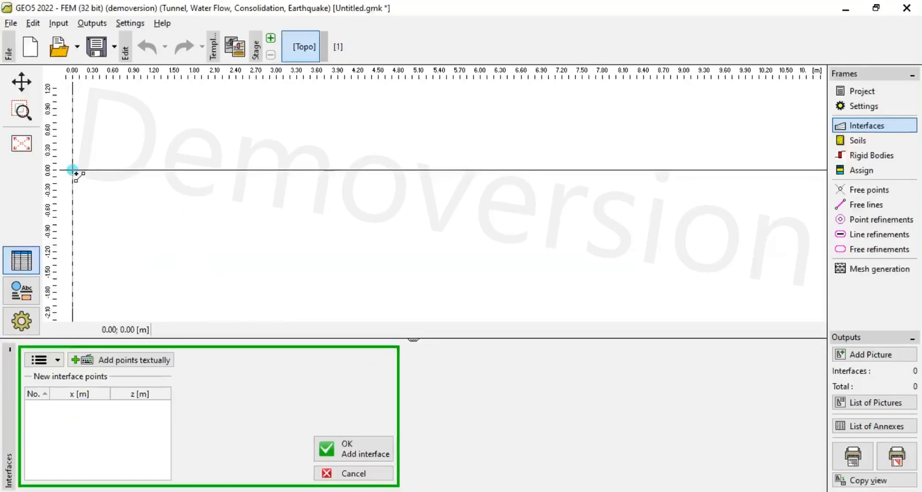
click(72, 173)
Step: Place the interface's second point at x 24, z 11 m to form the rising slope
drag(728, 174, 241, 191)
drag(759, 133, 299, 363)
drag(586, 159, 391, 370)
drag(499, 104, 488, 364)
drag(508, 145, 532, 199)
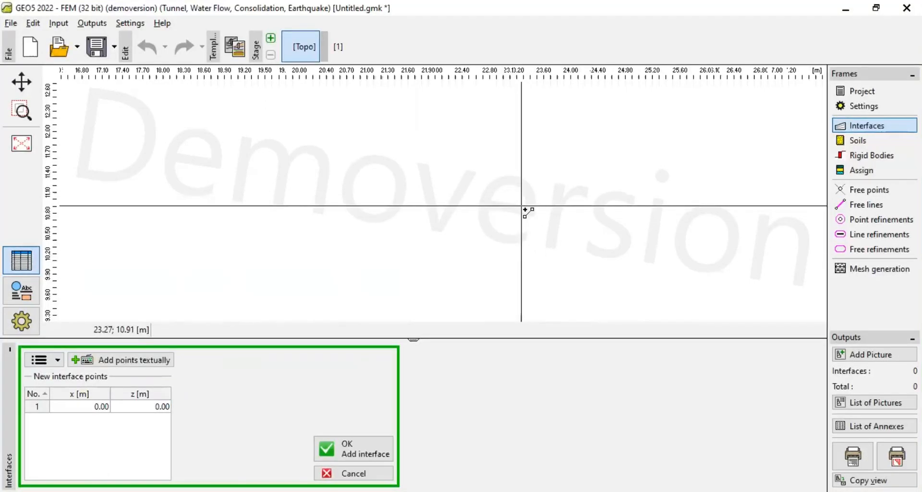
scroll(522, 205, up, 6)
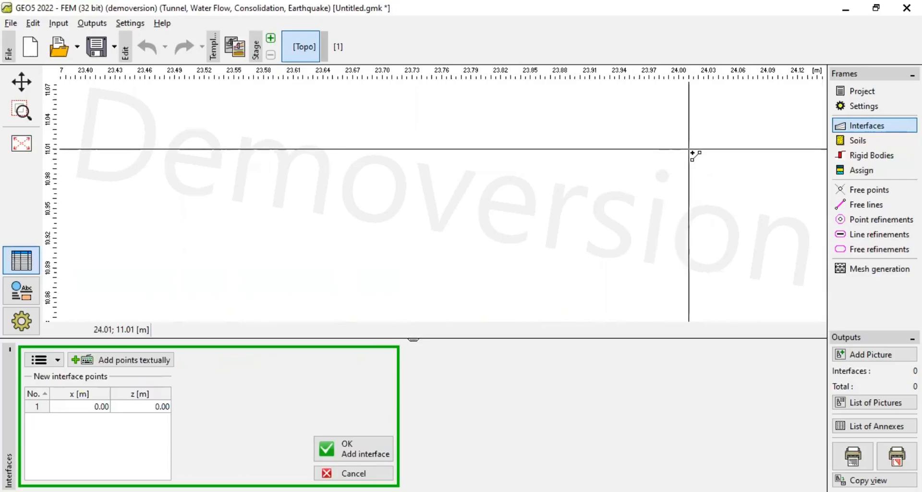
click(678, 159)
Step: Place the interface's third point at x 28, z 11 m to form the flat crest
mouse_move(715, 210)
mouse_down()
mouse_move(634, 199)
mouse_move(147, 250)
mouse_up()
drag(769, 194, 192, 225)
drag(672, 212, 192, 218)
drag(696, 199, 221, 209)
drag(749, 195, 192, 209)
drag(768, 194, 290, 204)
drag(721, 183, 265, 186)
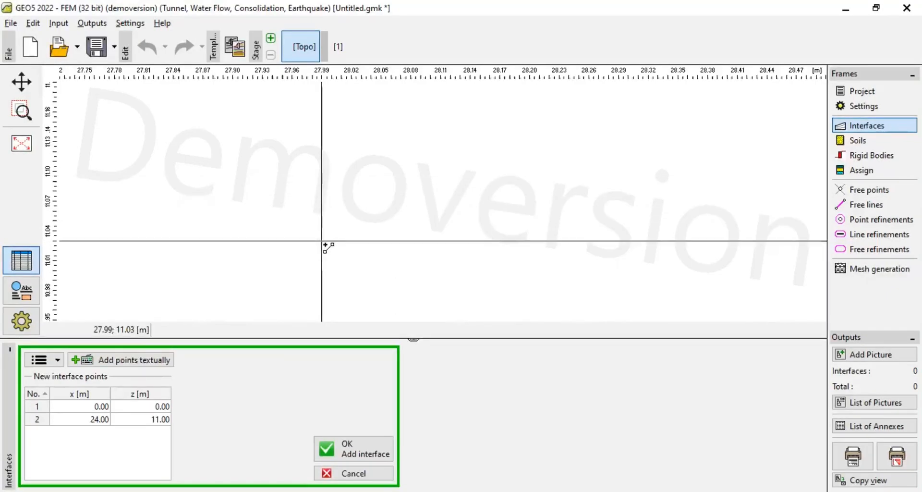
click(333, 271)
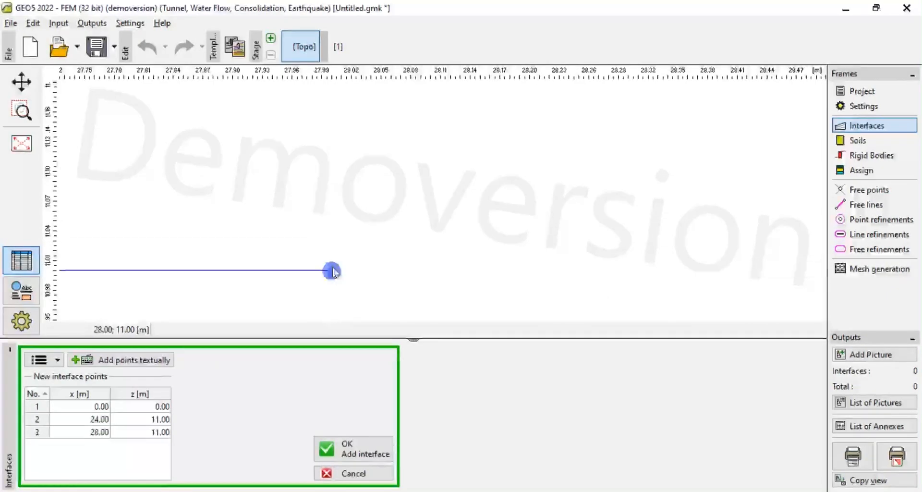
Step: Place the interface's fourth point at x 52, z 0 m on the far boundary and add the finished interface
scroll(379, 255, down, 10)
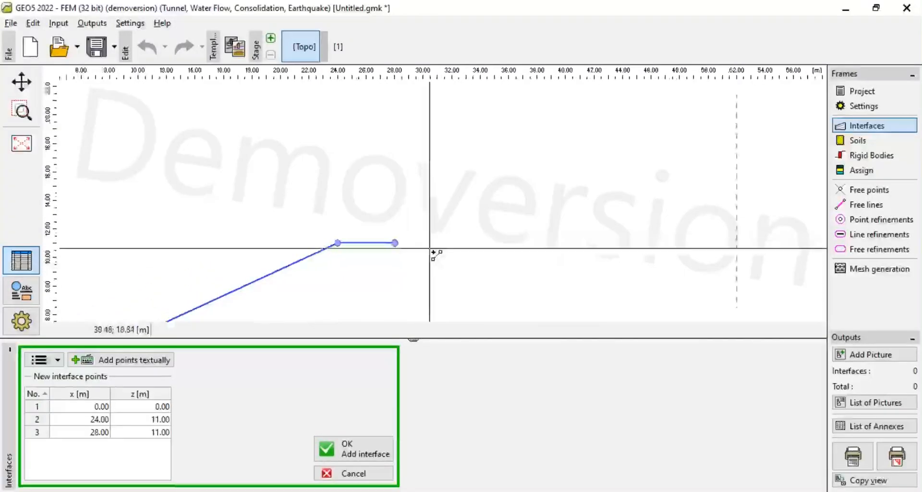
scroll(738, 296, up, 10)
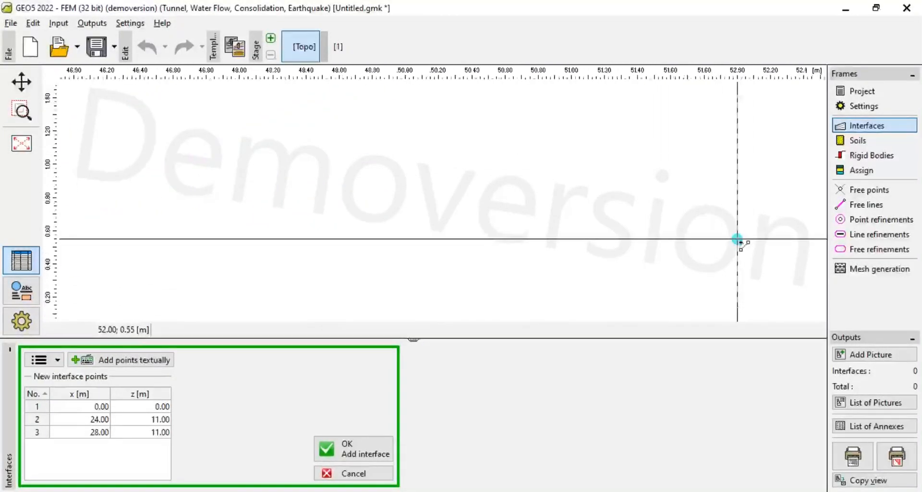
drag(737, 239, 706, 121)
drag(719, 261, 676, 116)
drag(667, 288, 658, 124)
drag(629, 288, 621, 125)
drag(620, 269, 601, 206)
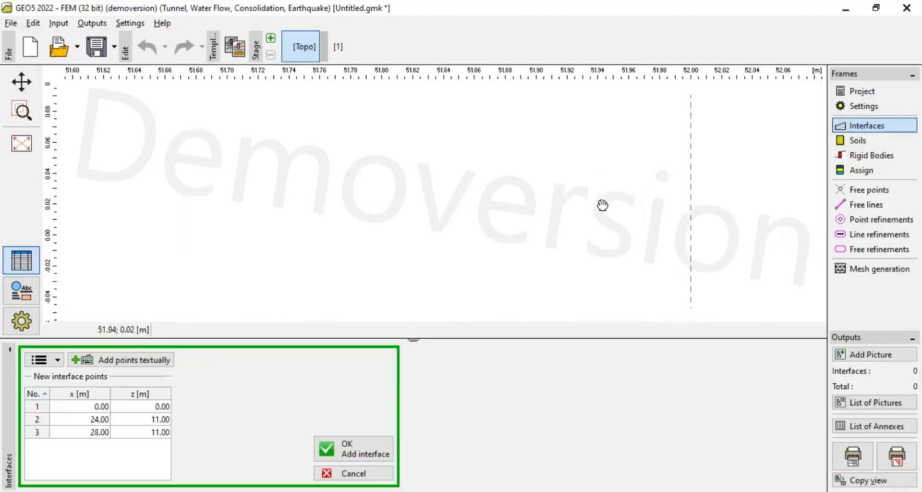
click(691, 251)
scroll(215, 162, down, 7)
drag(194, 164, 364, 217)
scroll(231, 183, down, 20)
scroll(150, 184, up, 3)
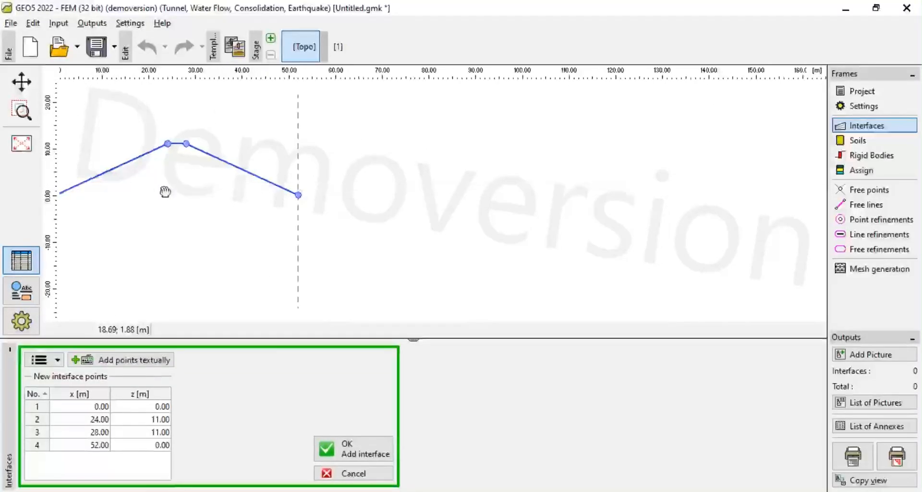
drag(148, 189, 237, 197)
scroll(236, 196, down, 1)
click(349, 437)
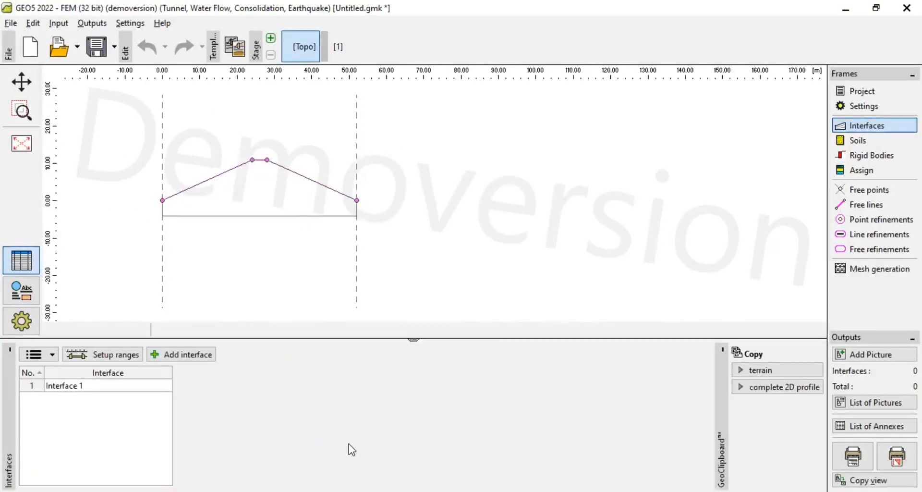
Step: Create a new soil named SOIL1 with permeability coefficients of 1.06 m/day in both the X and Z directions
click(876, 142)
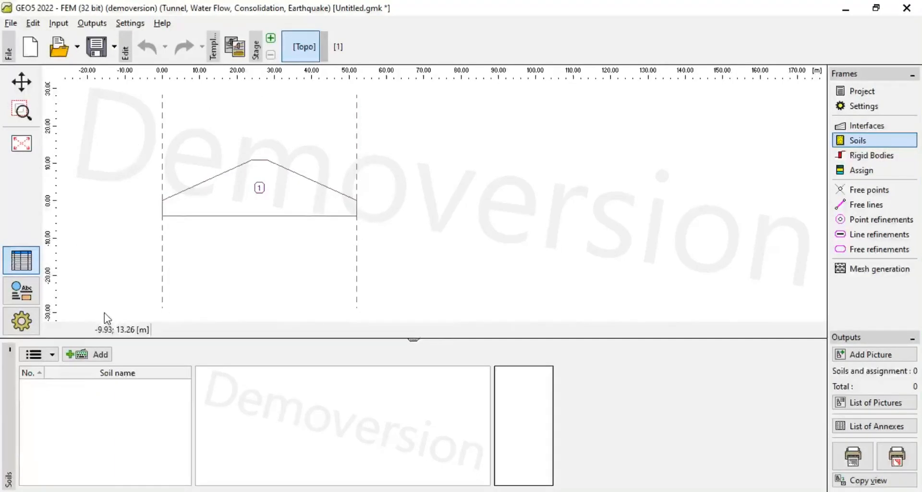
click(98, 358)
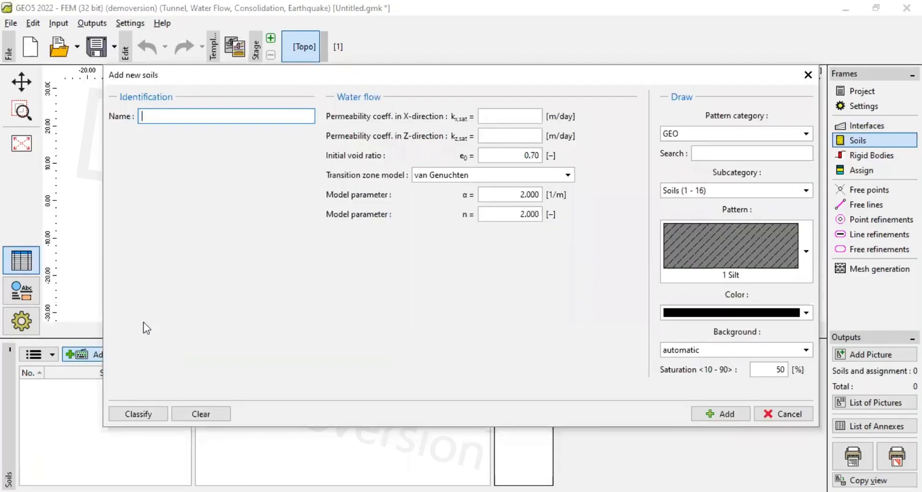
text(SOIL1)
click(513, 112)
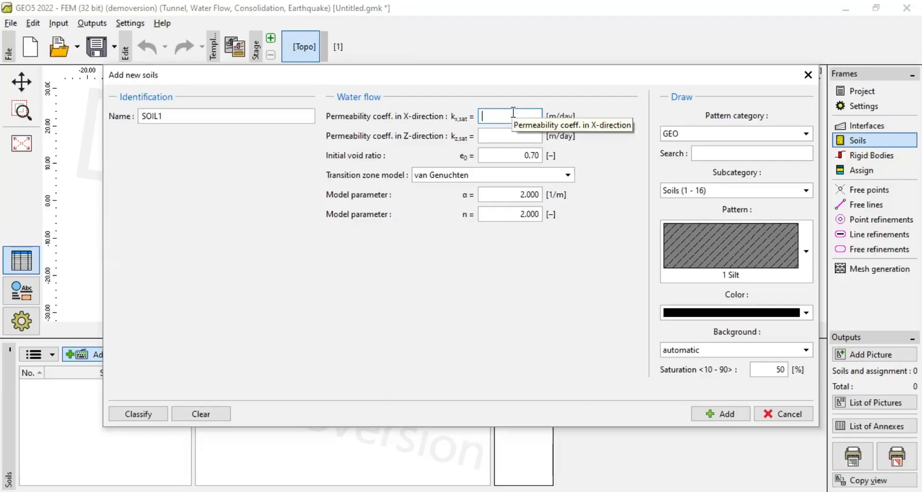
text(1)
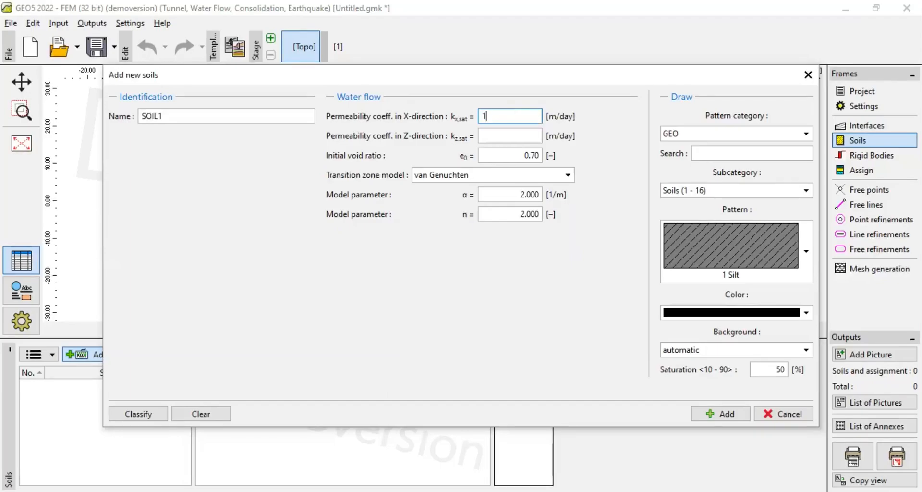
text(.06)
click(498, 139)
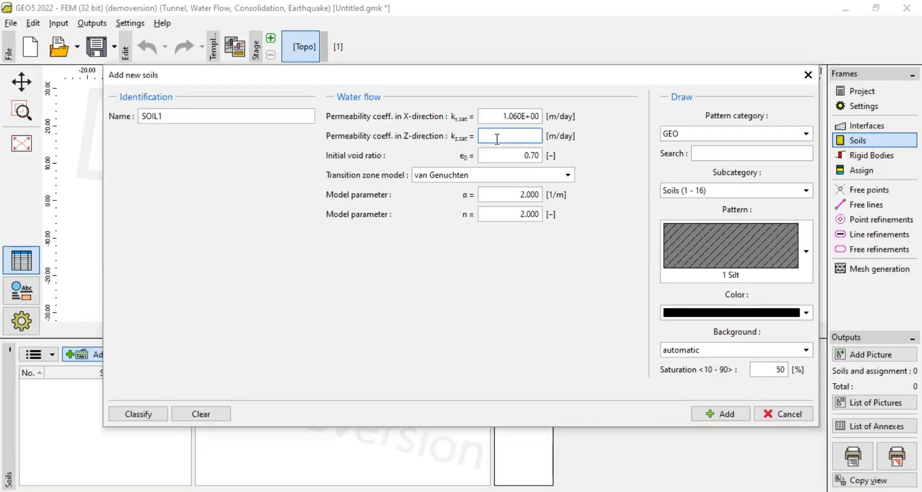
text(1.06)
Step: Set SOIL1's van Genuchten model parameters to α = 7.5 1/m and n = 1.89
click(513, 155)
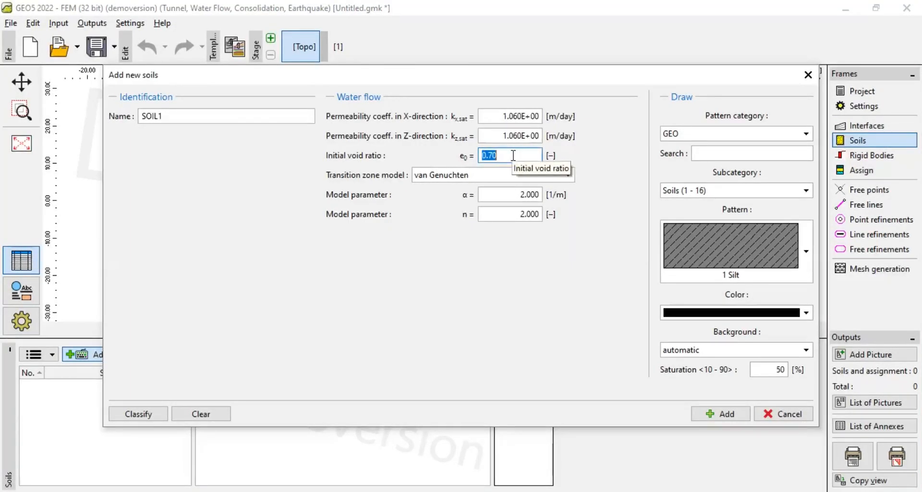
click(519, 193)
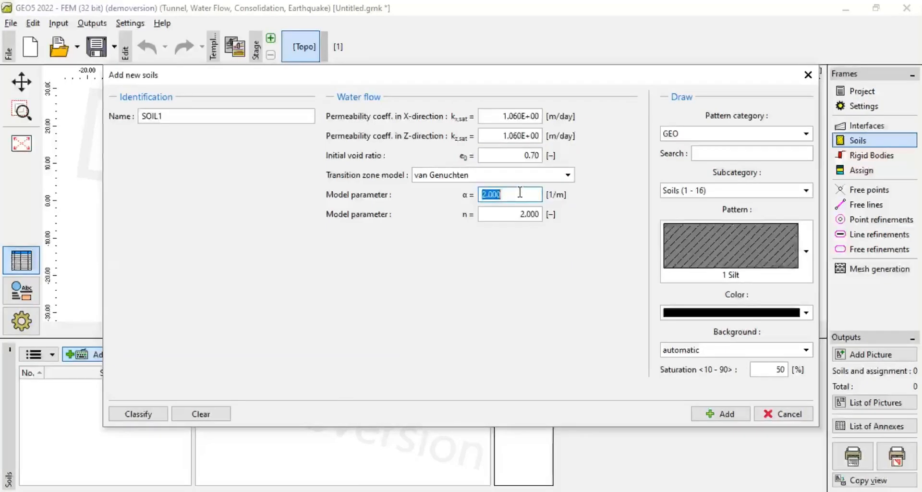
text(7.5)
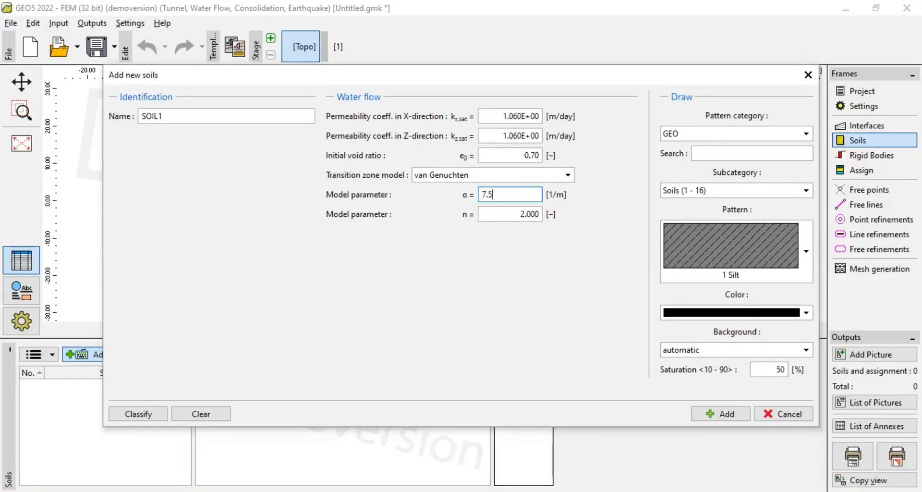
click(528, 211)
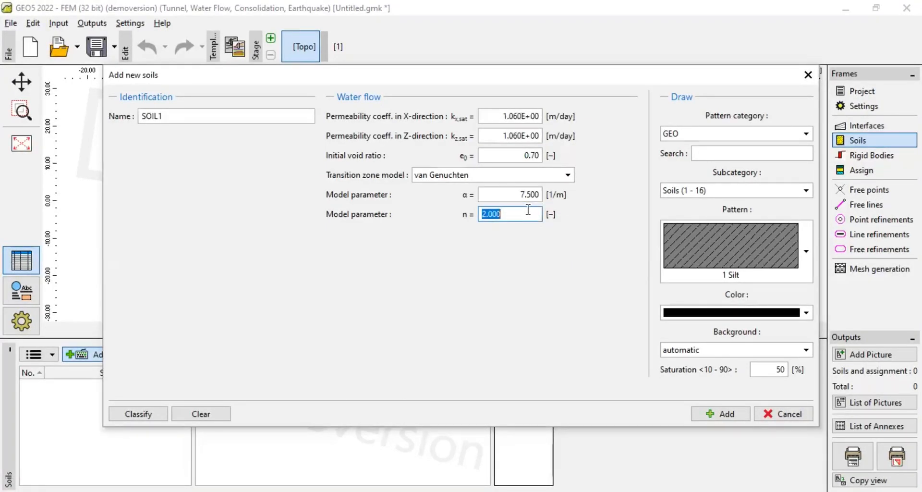
text(1.89)
Step: Give SOIL1 a dark red pattern colour, add it to the soil list and close the soil dialog
click(805, 313)
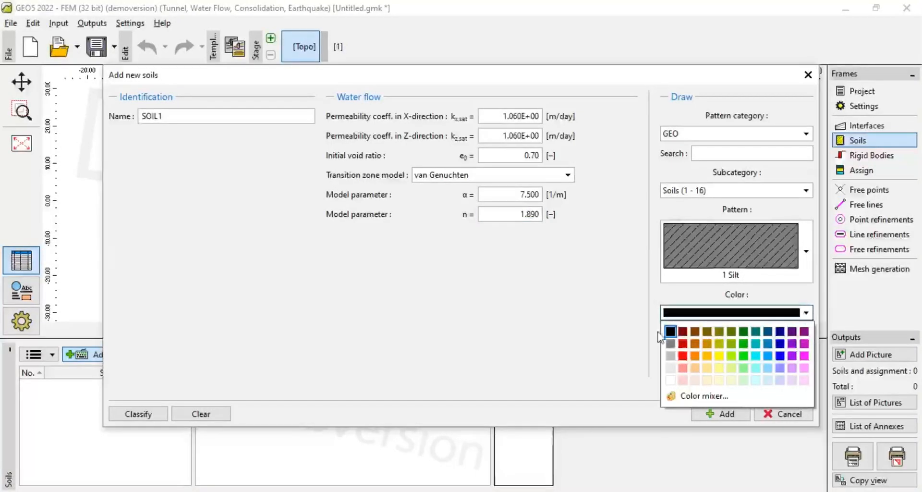
click(684, 332)
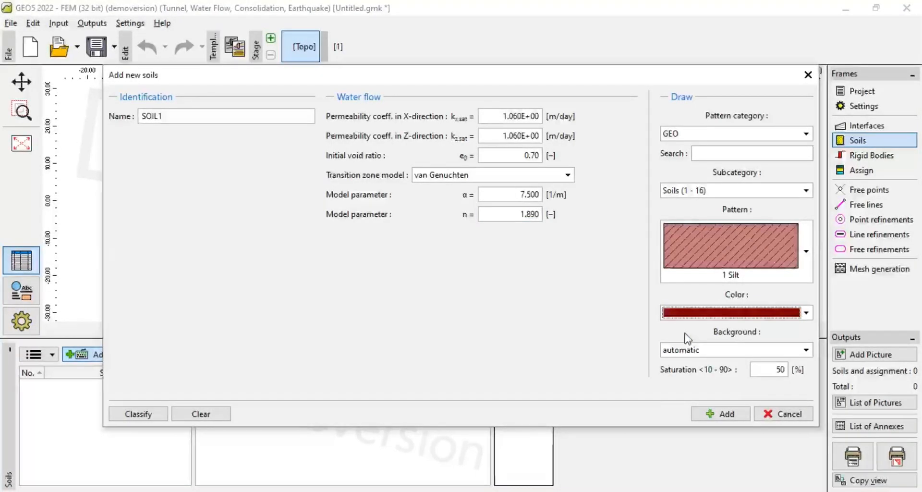
click(724, 416)
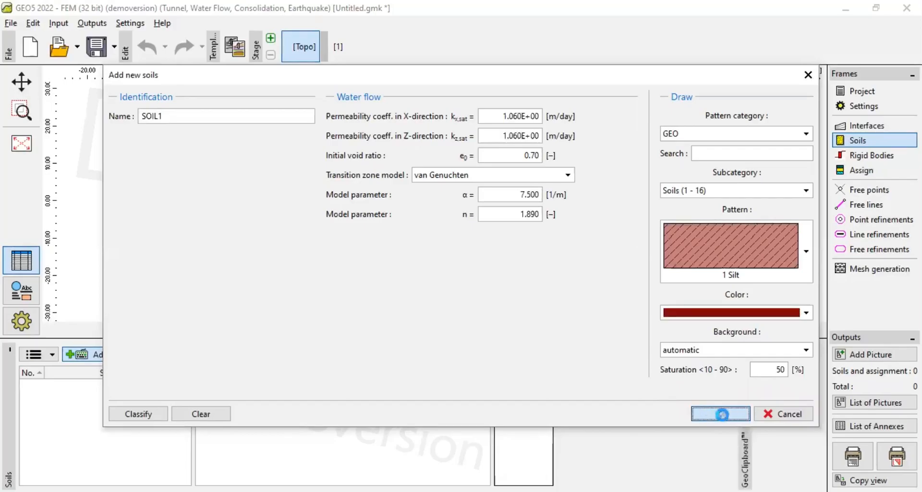
click(782, 414)
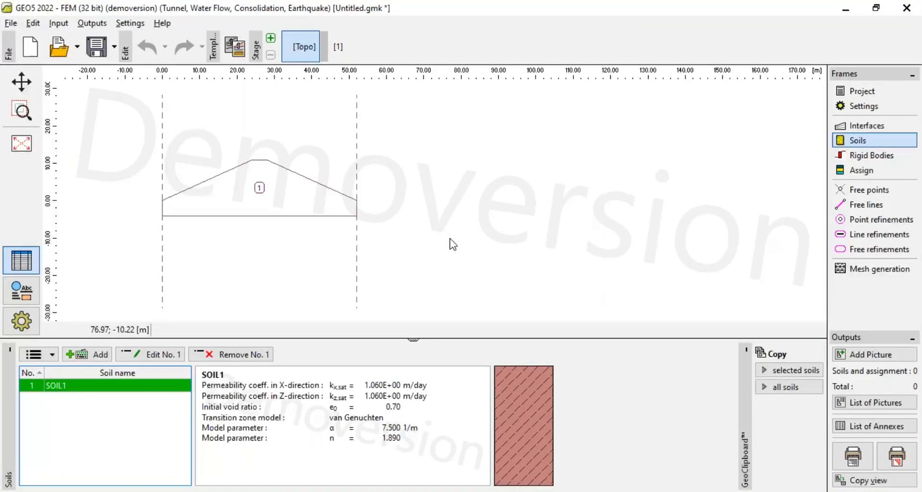
Step: Check the SOIL1 assignment of the embankment region and generate the finite element mesh with a 1.00 m edge length
click(857, 150)
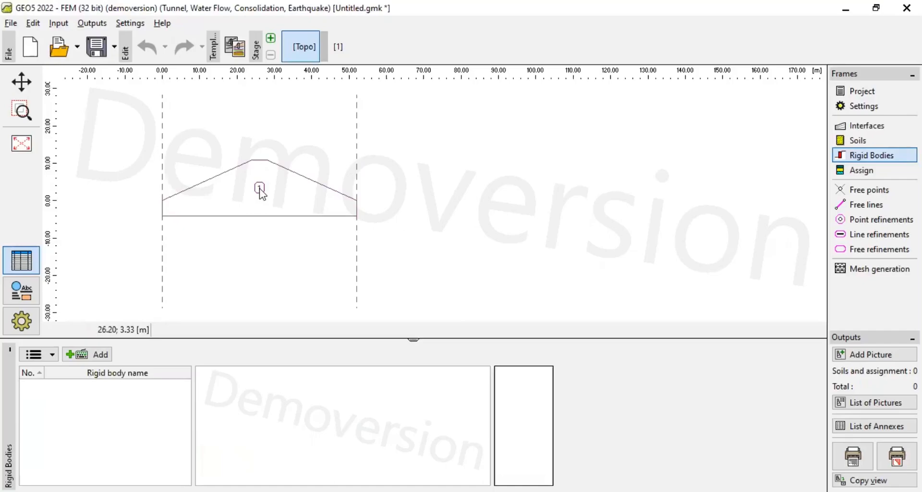
scroll(261, 192, up, 4)
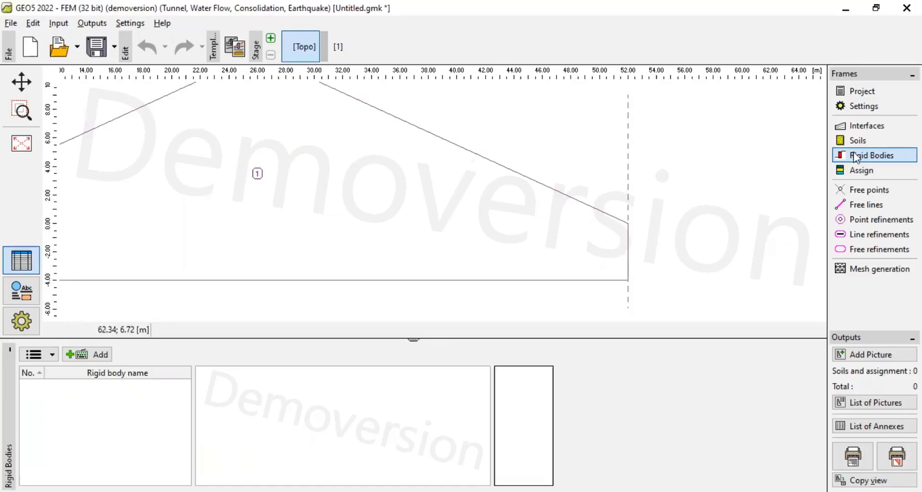
click(863, 171)
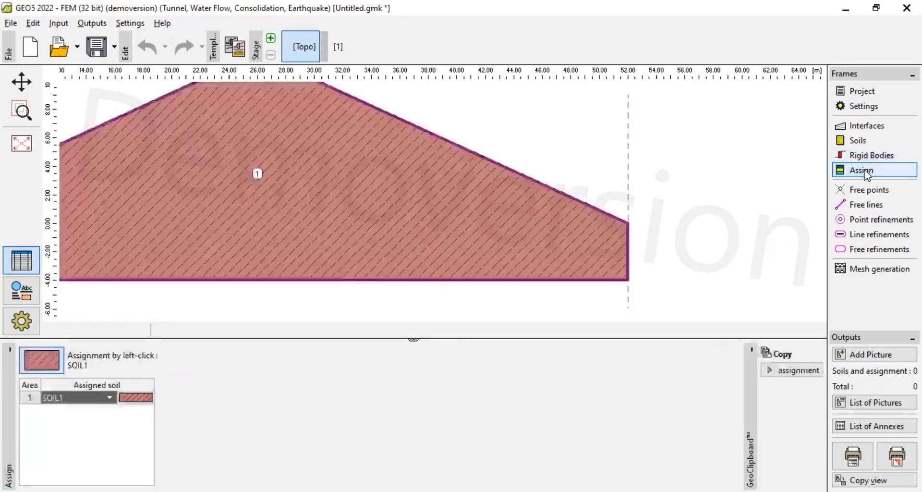
drag(284, 192, 415, 245)
scroll(415, 244, down, 4)
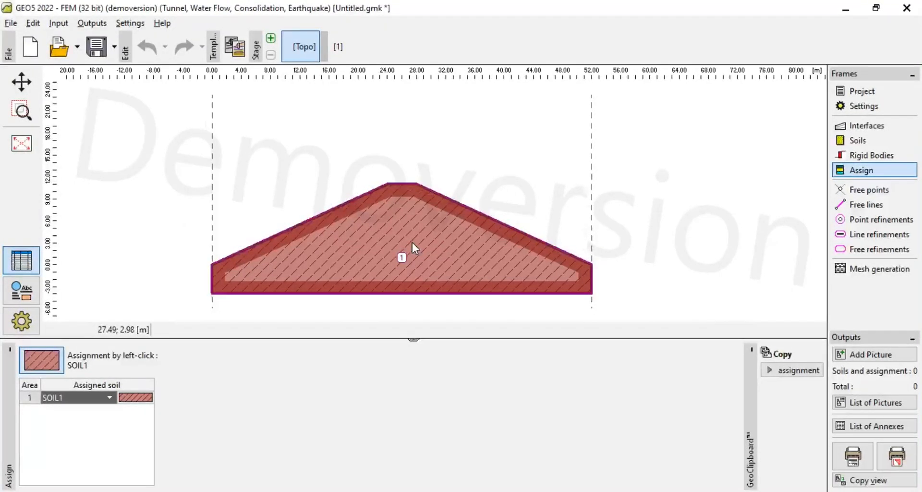
click(853, 270)
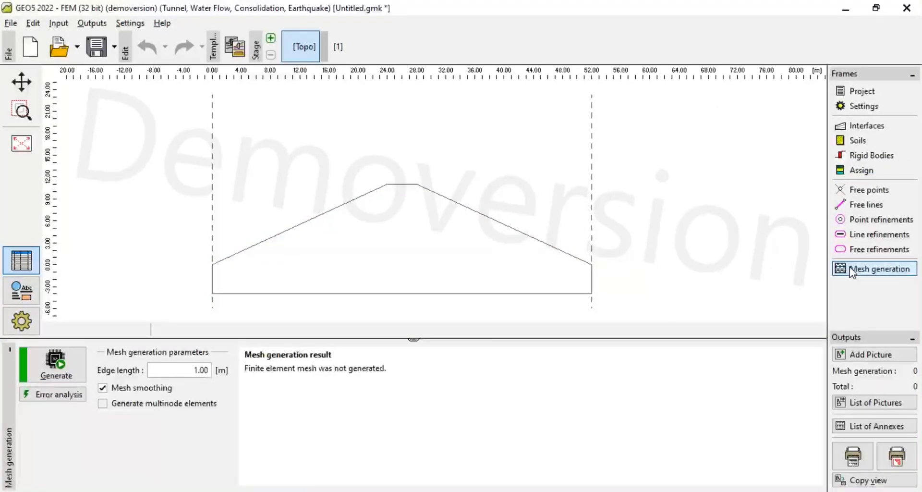
click(82, 374)
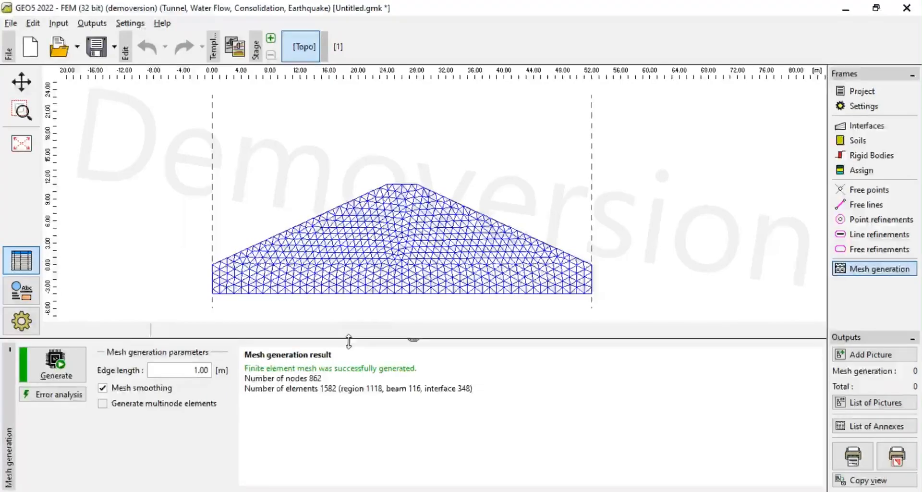
Step: In stage 1, give the embankment's left vertical edge a pore pressure boundary defined by a GWT coordinate of 2 m
click(338, 46)
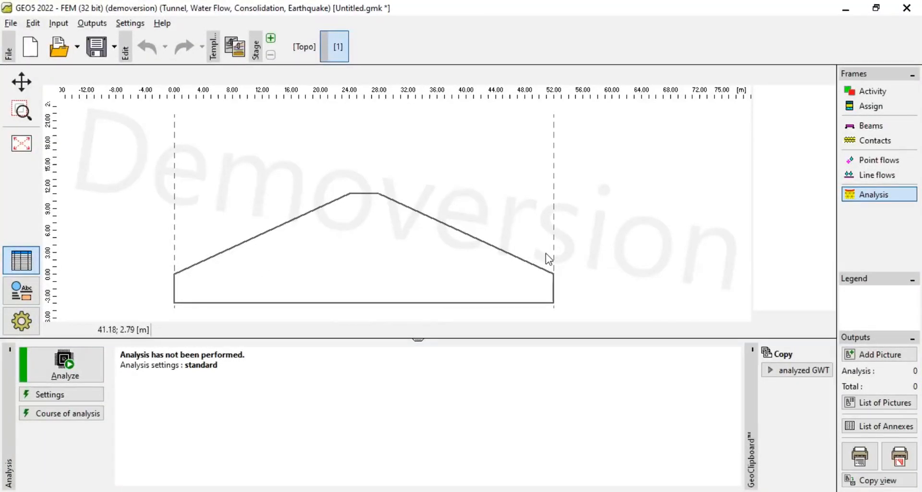
click(869, 175)
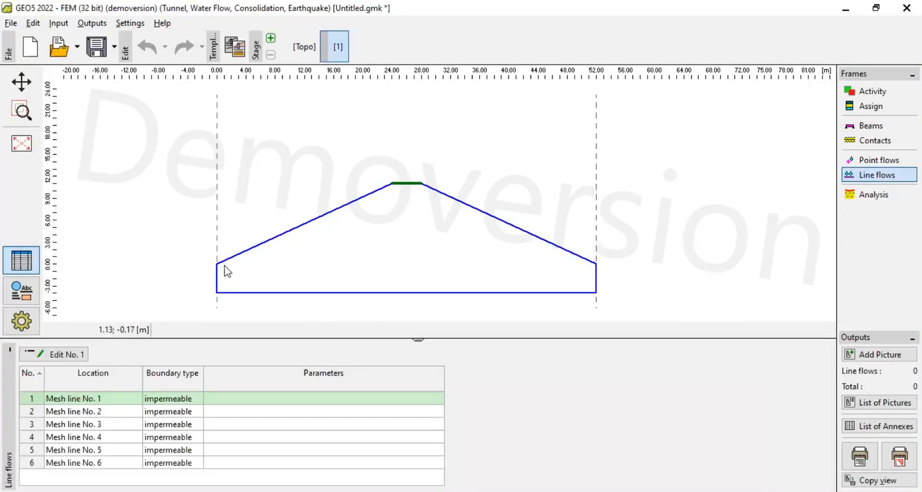
double_click(216, 278)
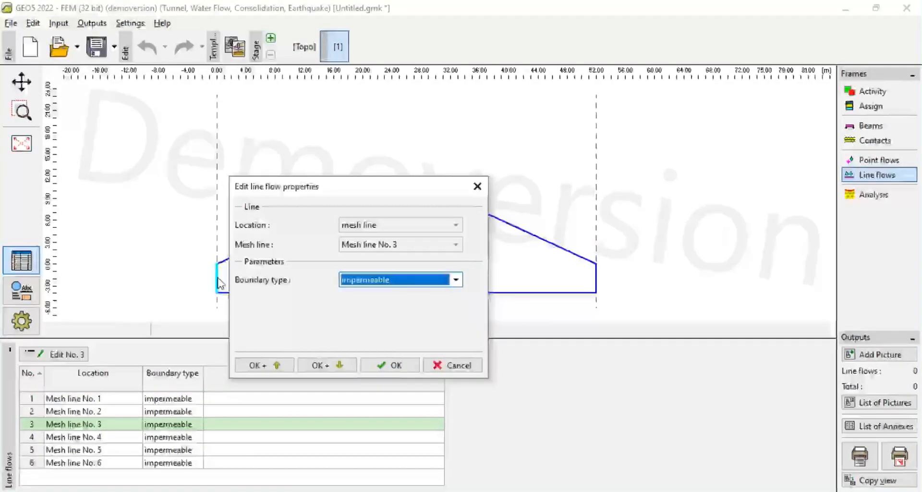
click(361, 280)
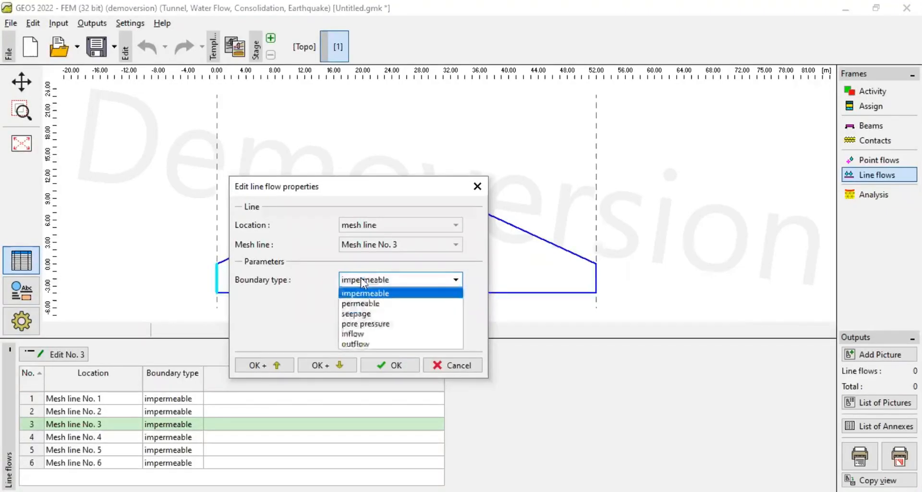
click(377, 325)
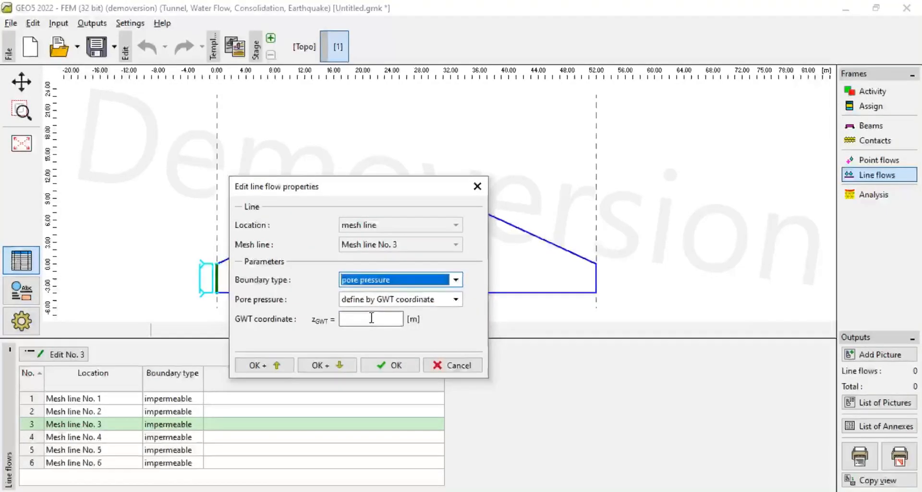
click(371, 318)
text(2)
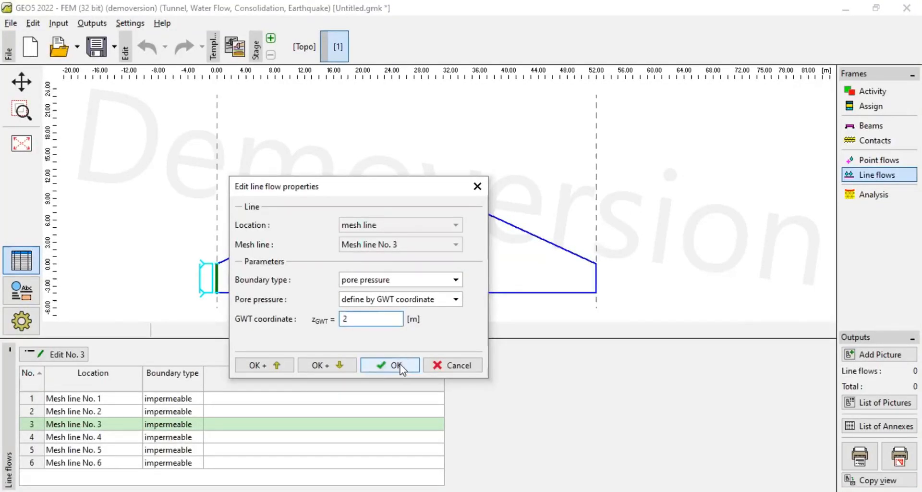
click(397, 365)
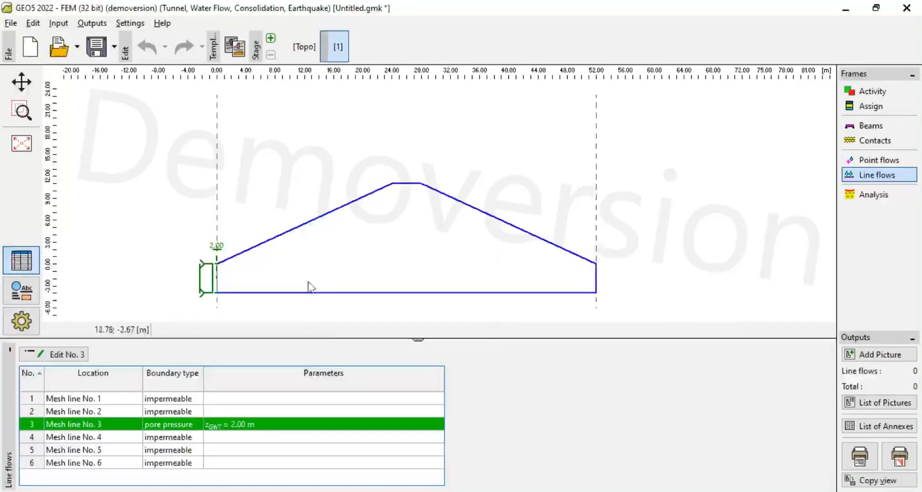
Step: Set the left slope's line flow to pore pressure defined by a GWT coordinate of 2 m
click(269, 245)
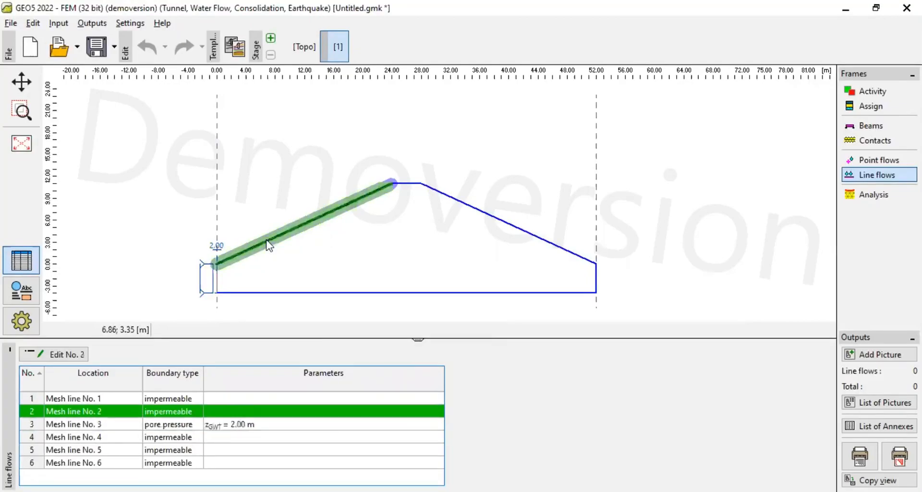
double_click(268, 246)
click(538, 243)
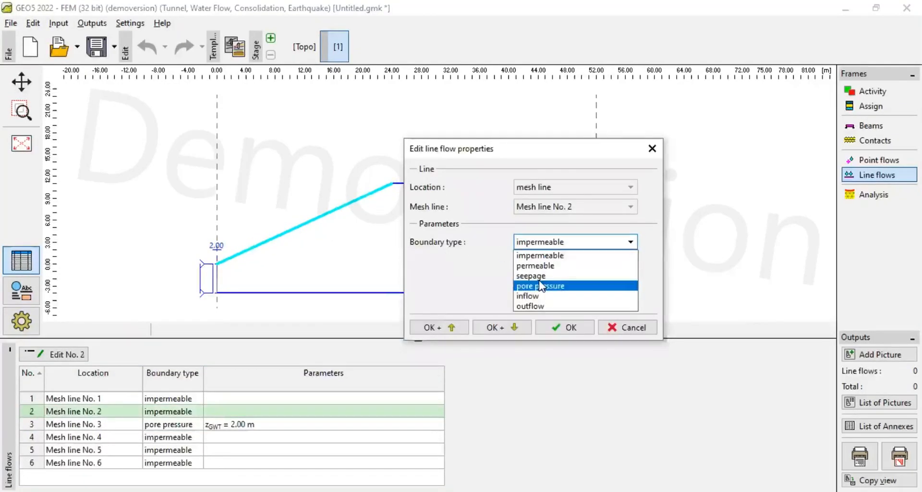
click(538, 278)
click(538, 277)
text(2)
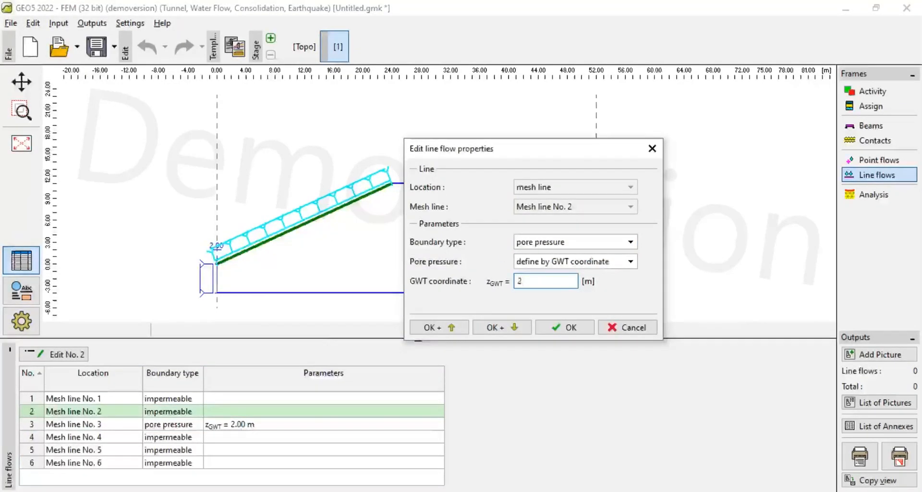
click(561, 326)
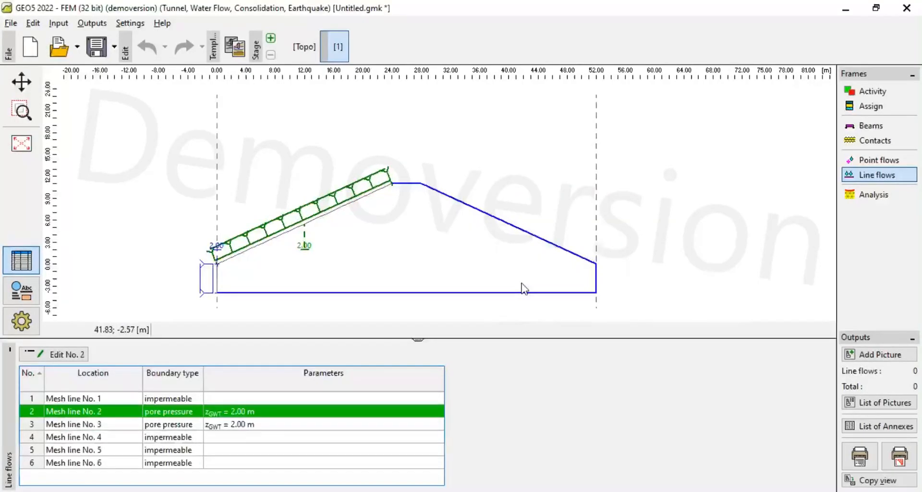
Step: Set the right vertical edge's line flow to pore pressure with a GWT coordinate of 2 m
click(595, 272)
click(595, 266)
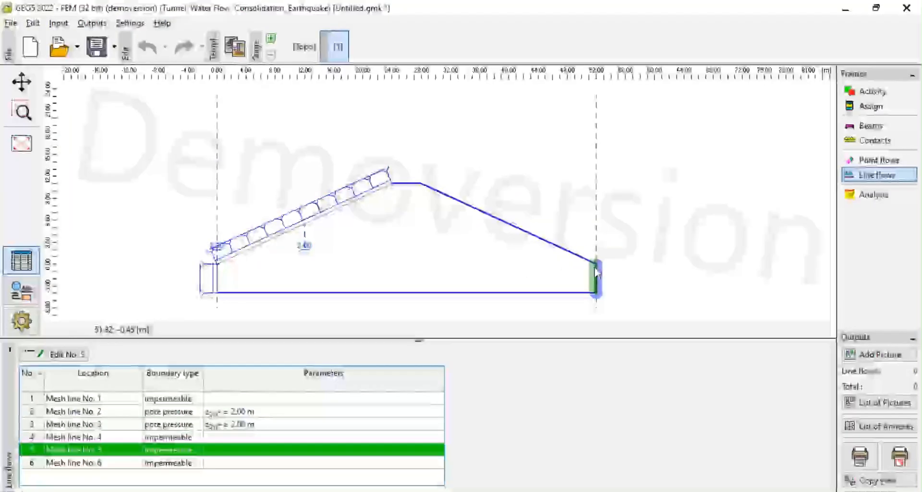
click(768, 269)
click(754, 313)
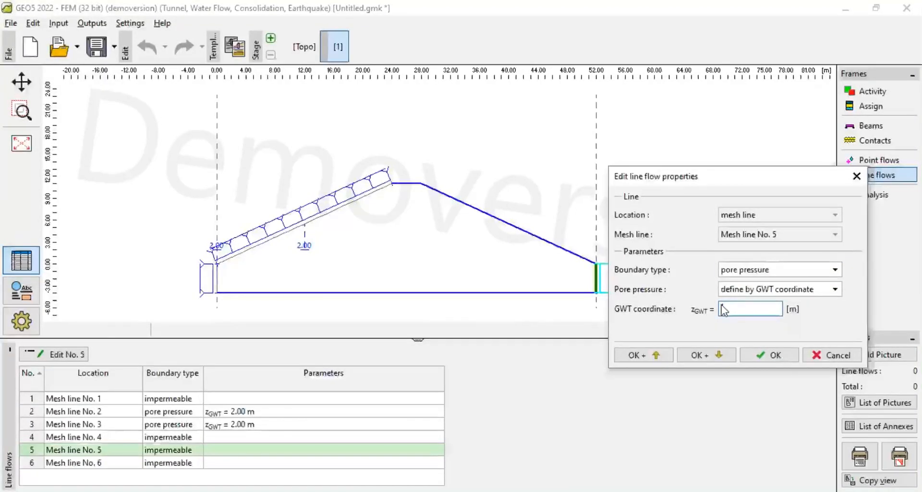
click(776, 356)
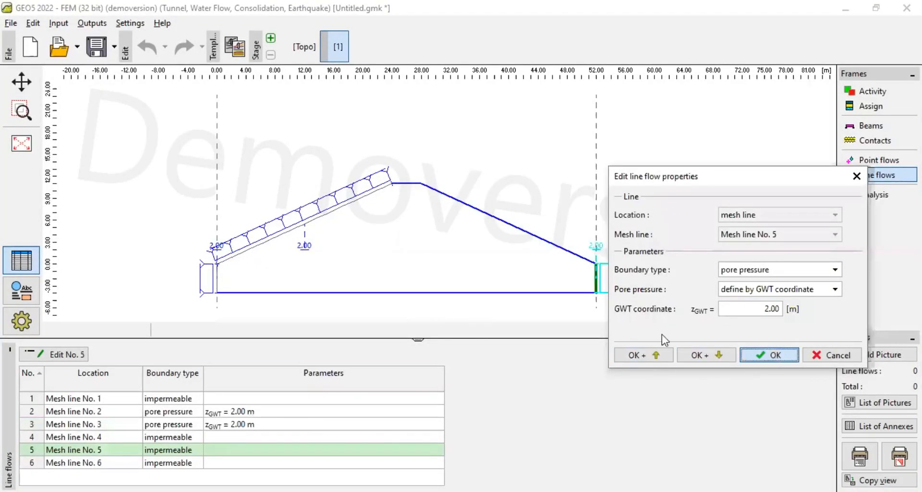
Step: Change the boundary type of the embankment's right slope to seepage
double_click(518, 232)
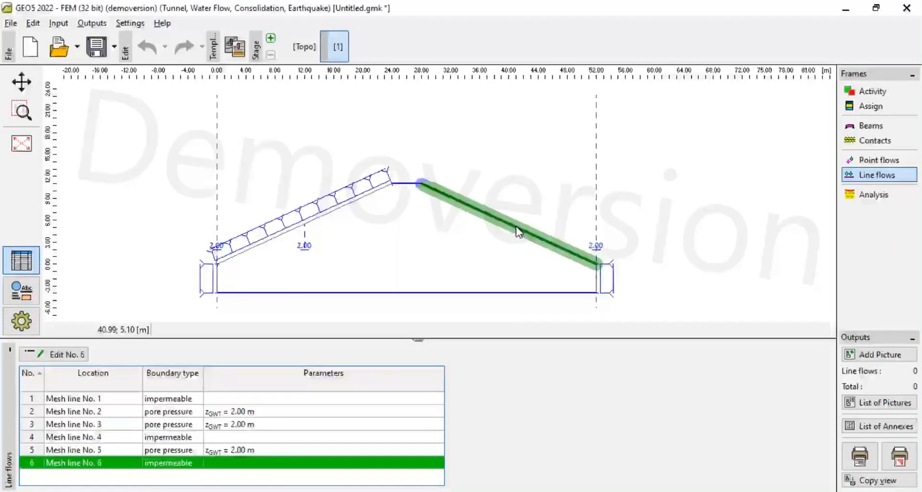
click(748, 232)
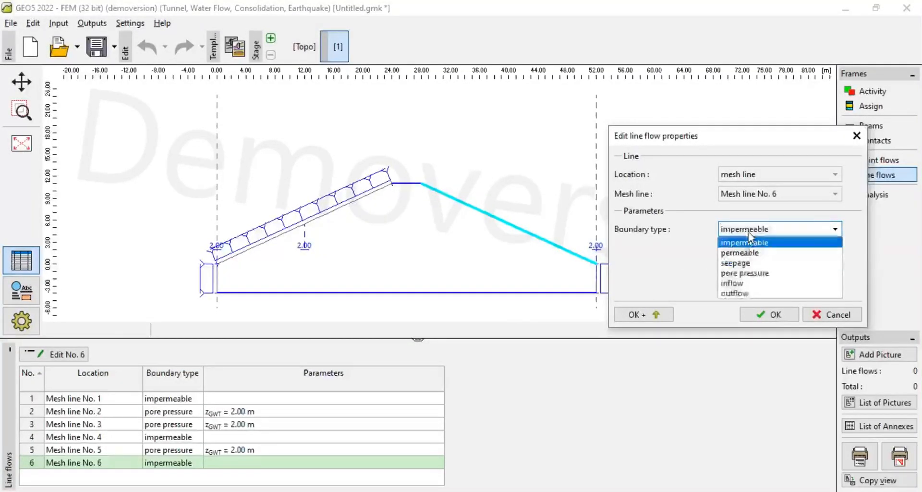
click(748, 264)
click(767, 320)
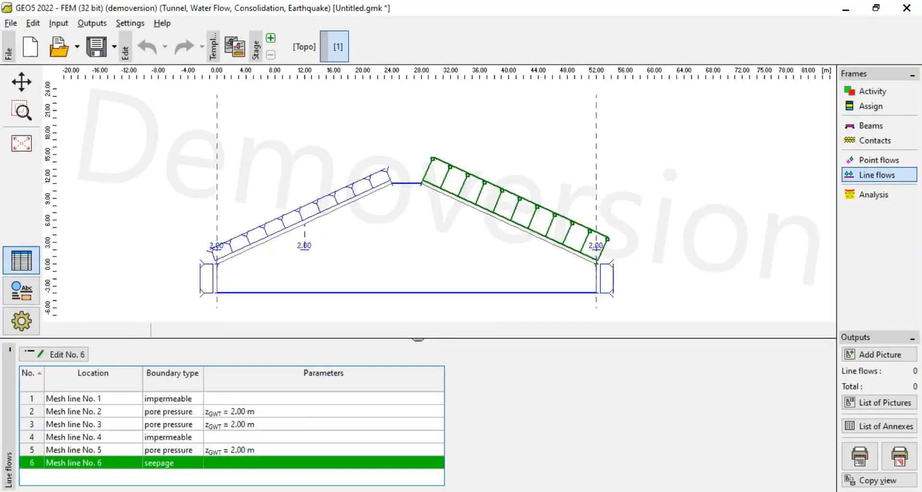
Step: Run the steady state water flow analysis for stage 1 and display the degree of saturation S
click(875, 190)
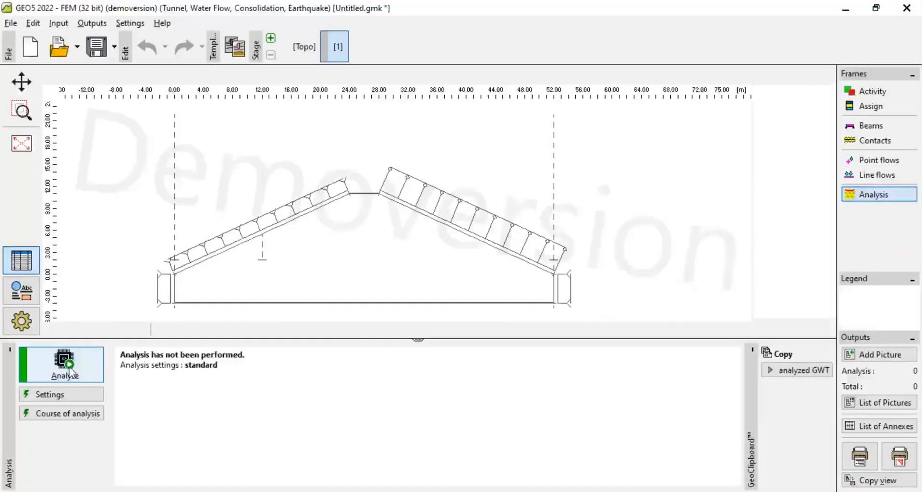
click(67, 366)
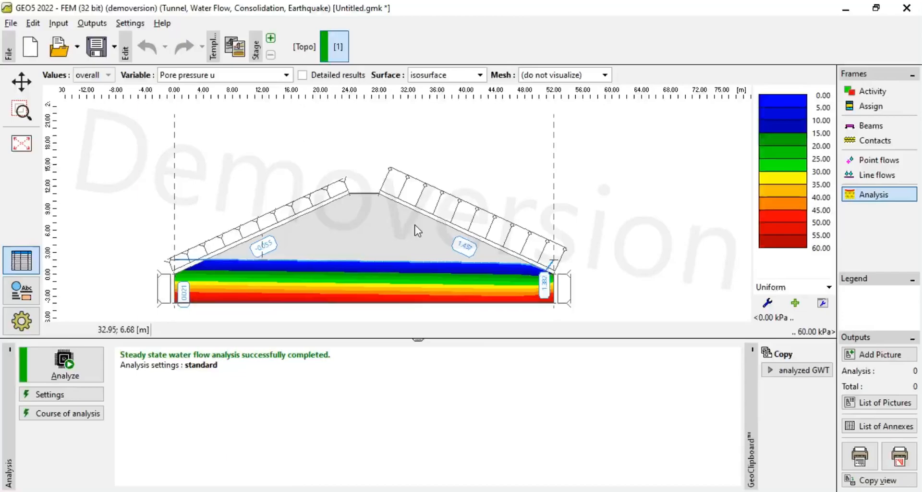
click(286, 76)
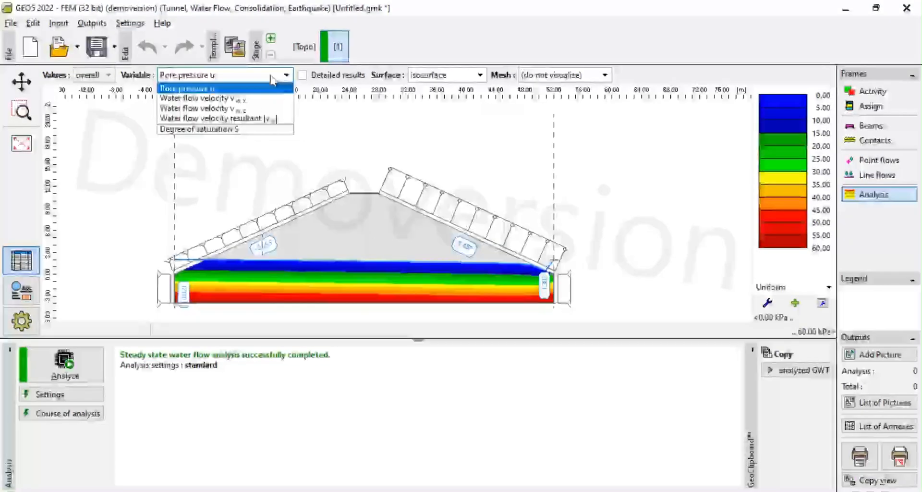
click(255, 130)
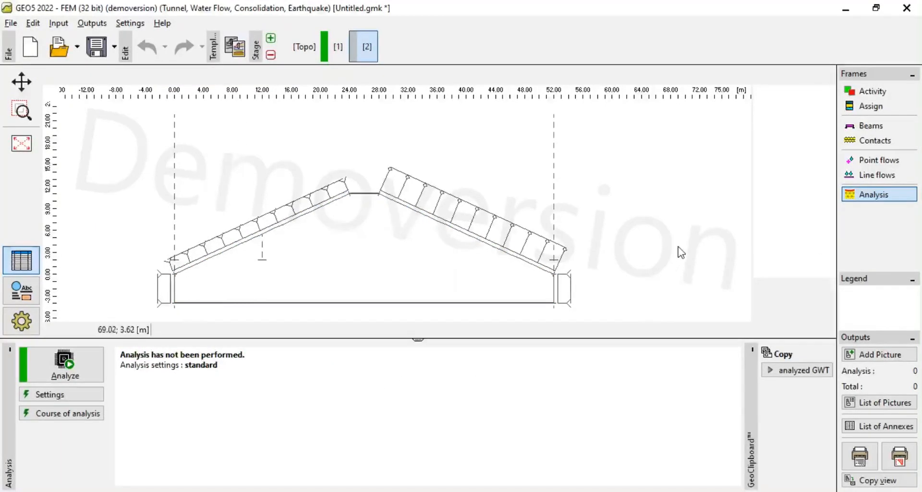
Step: In stage 2, modify the left vertical edge's pore pressure boundary to a GWT coordinate of 9 m
click(876, 176)
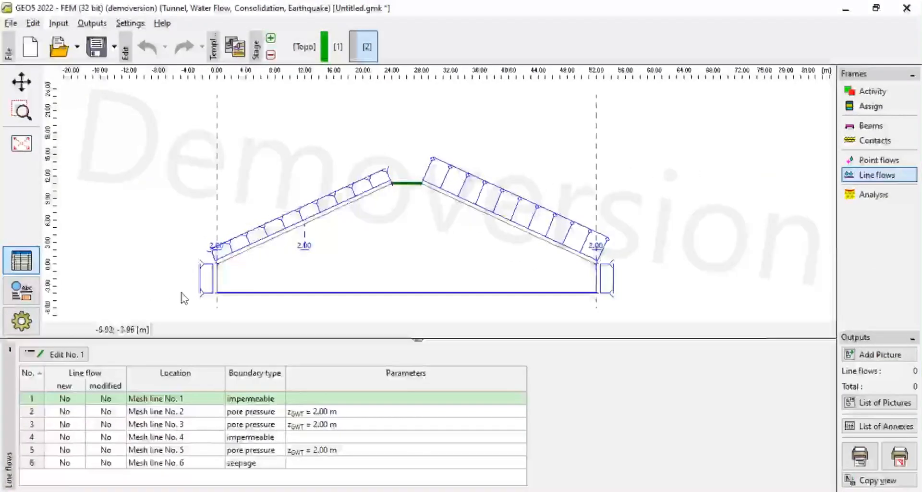
double_click(209, 276)
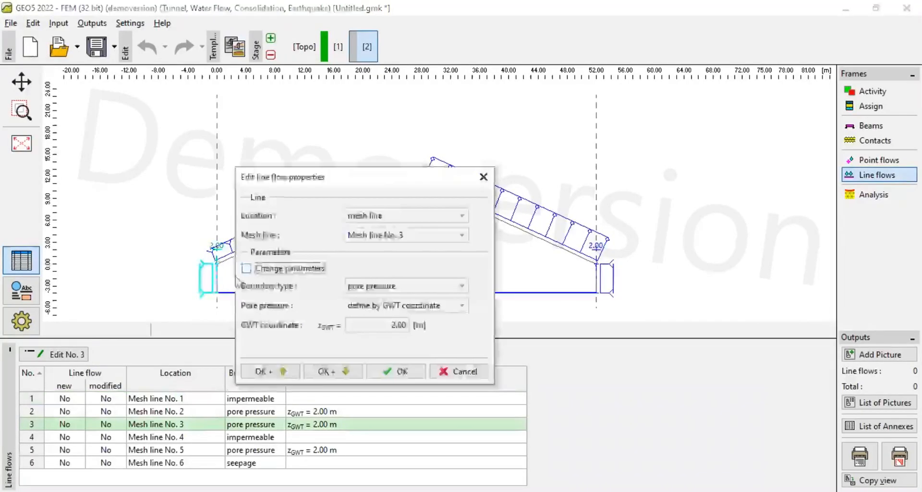
click(246, 268)
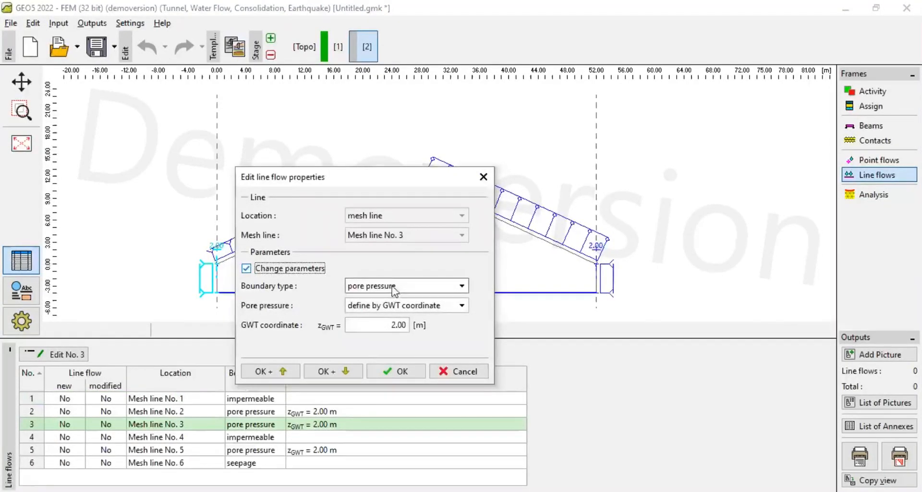
click(396, 324)
text(9)
click(398, 372)
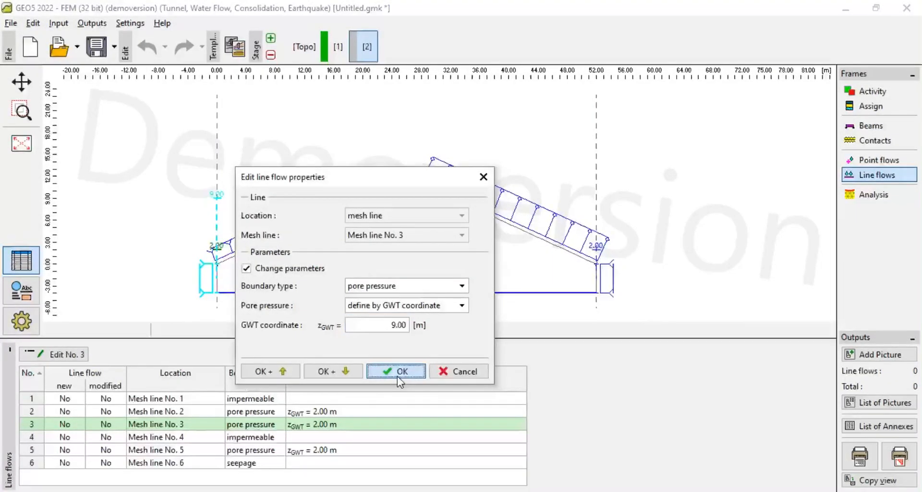
Step: Modify the left slope's pore pressure boundary in stage 2 to a GWT coordinate of 9 m
click(317, 211)
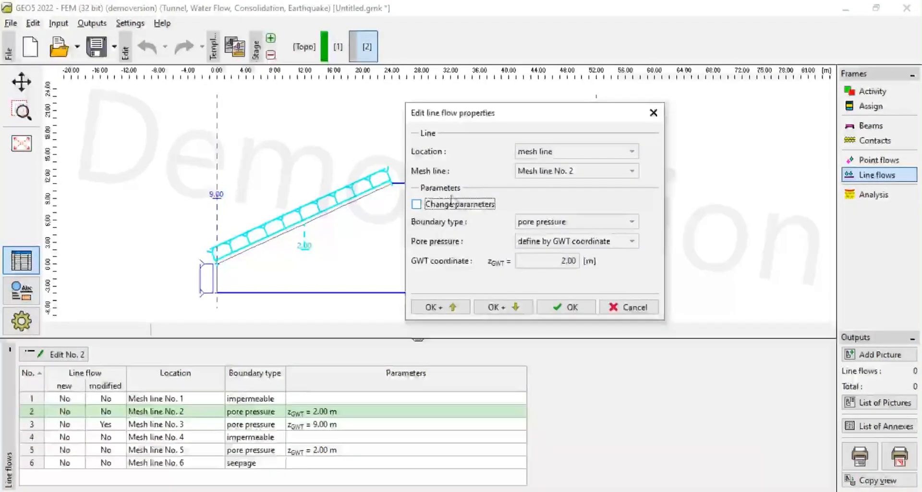
click(423, 207)
click(570, 260)
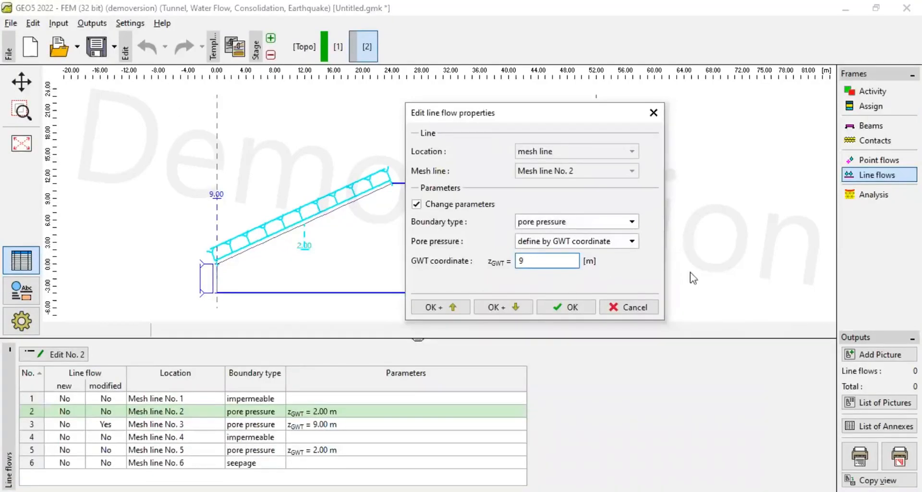
click(577, 310)
key(Return)
click(607, 273)
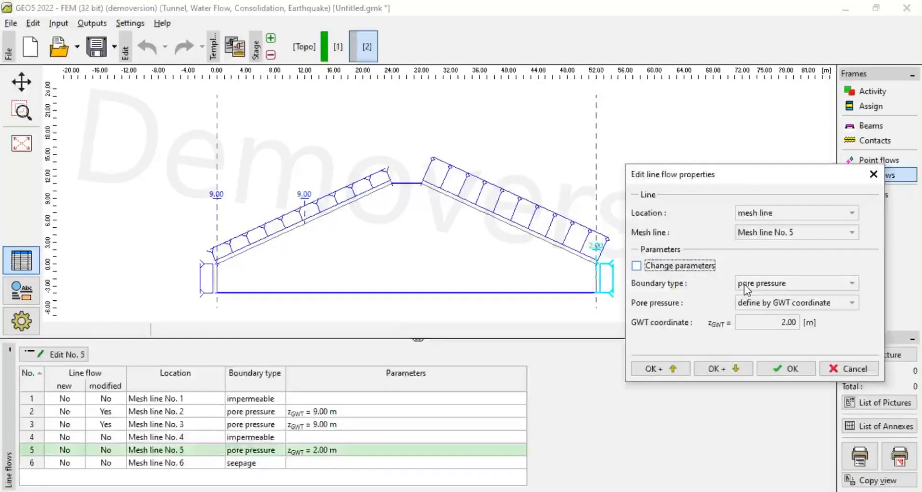
click(670, 265)
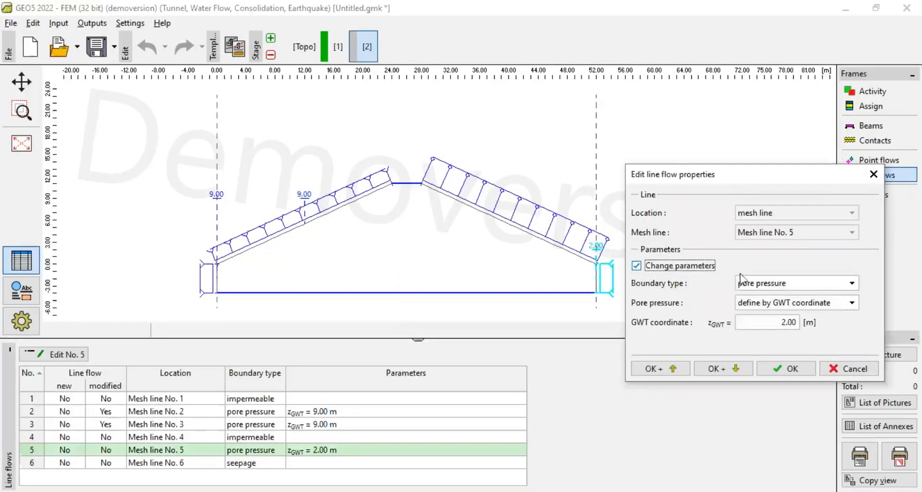
click(781, 321)
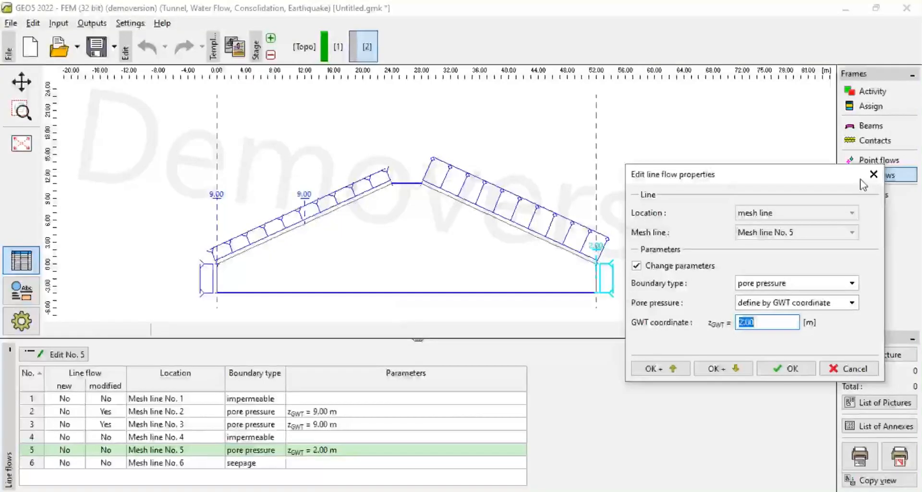
click(873, 173)
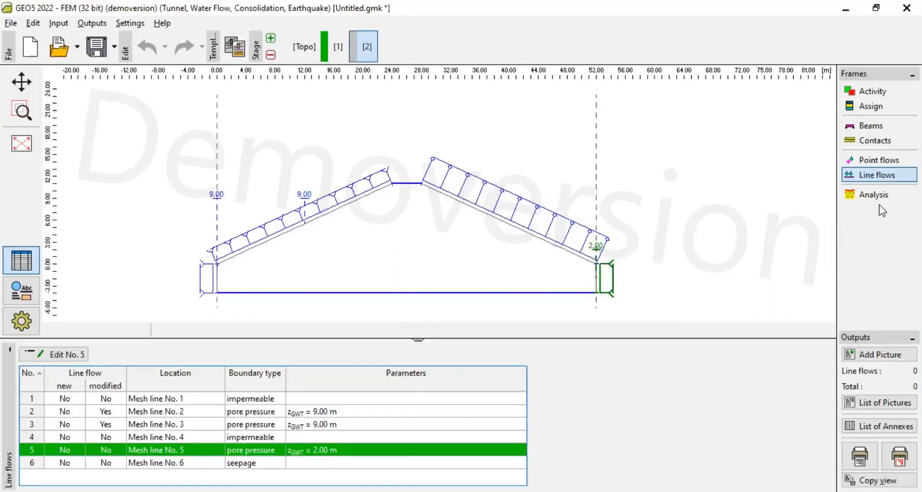
Step: Run the steady state water flow analysis for stage 2 and display the pore pressure u
click(871, 195)
click(65, 372)
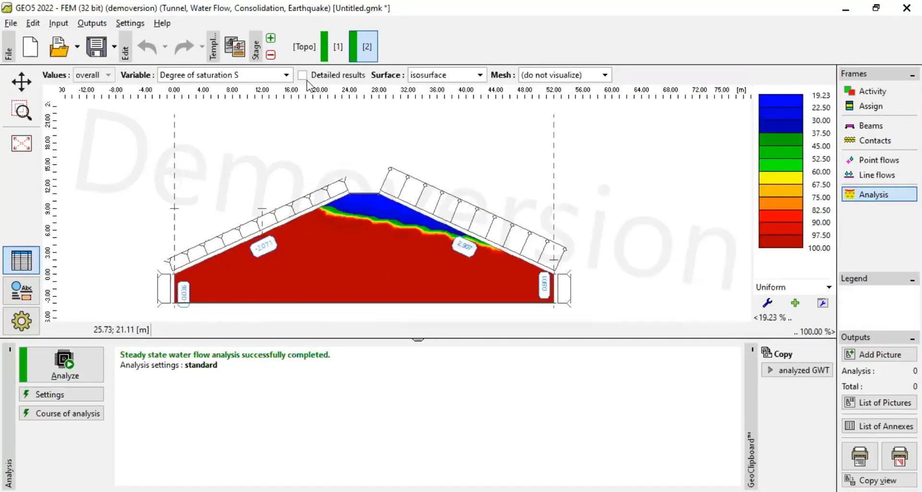
click(259, 77)
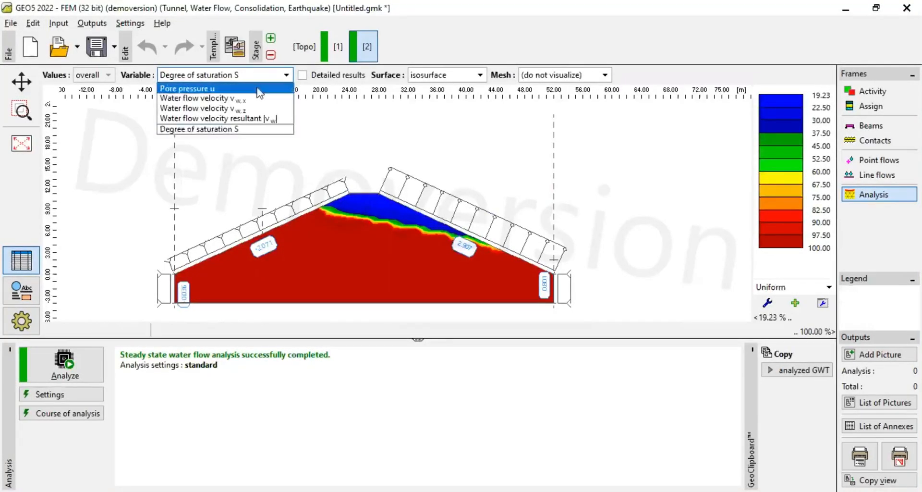
click(260, 89)
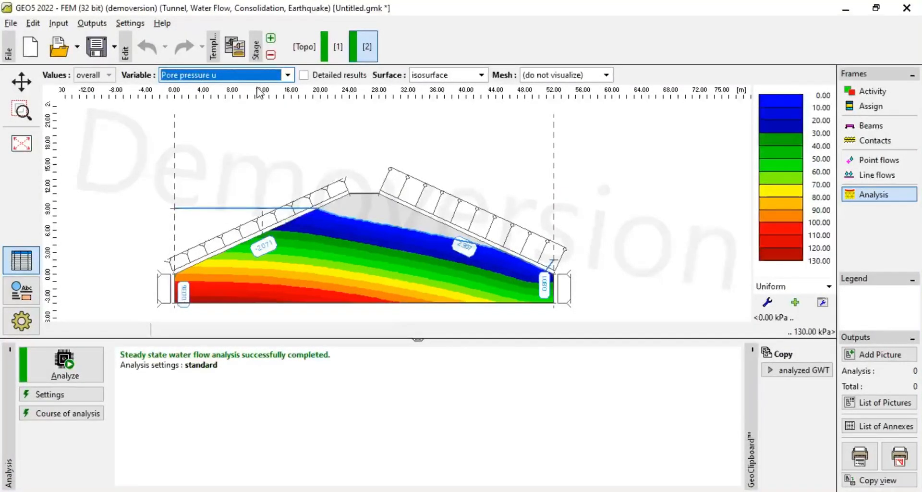
Step: Add stage 3 and modify the left vertical edge's pore pressure boundary there to a GWT coordinate of 10.8 m
click(270, 38)
click(877, 175)
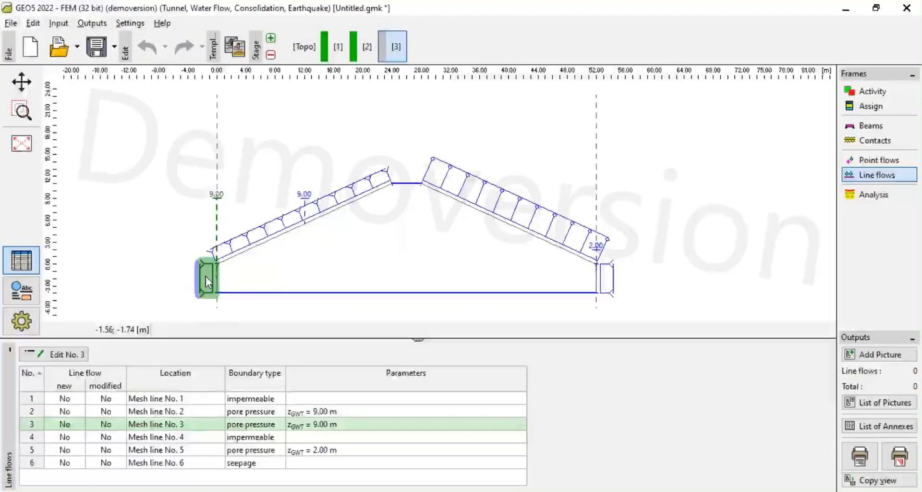
click(206, 275)
click(246, 269)
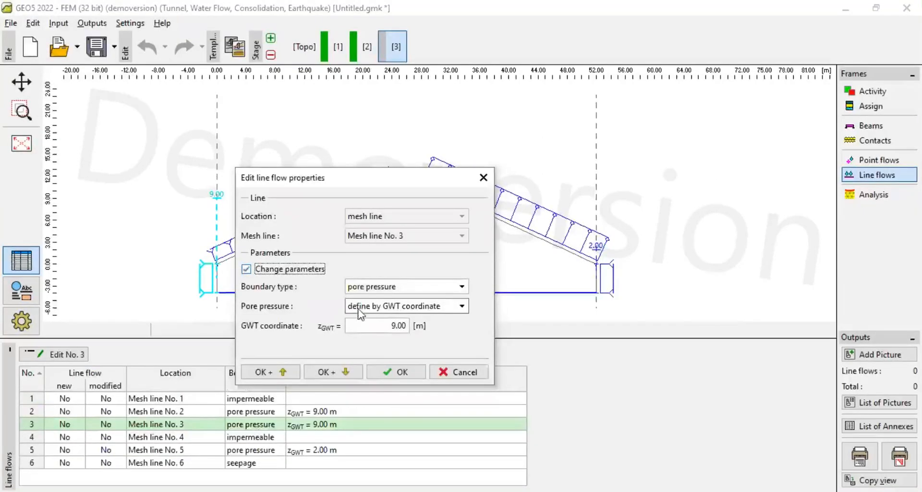
click(375, 327)
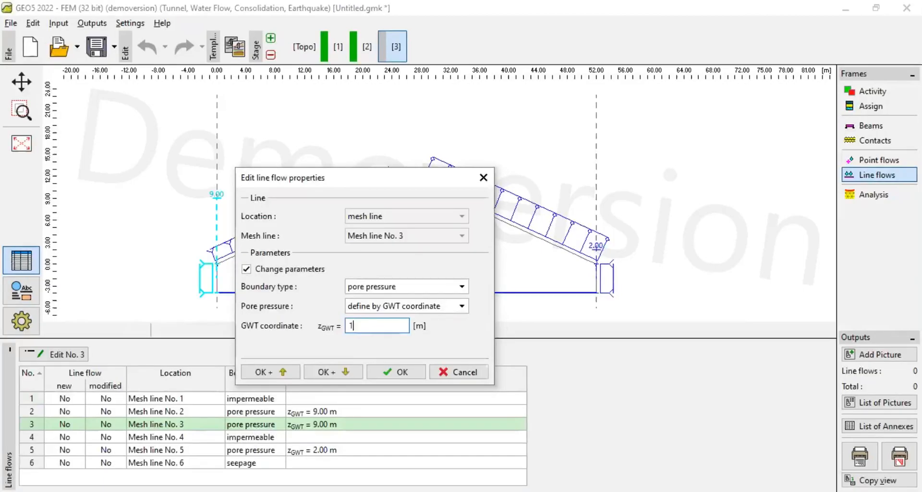
text(10.8)
click(401, 372)
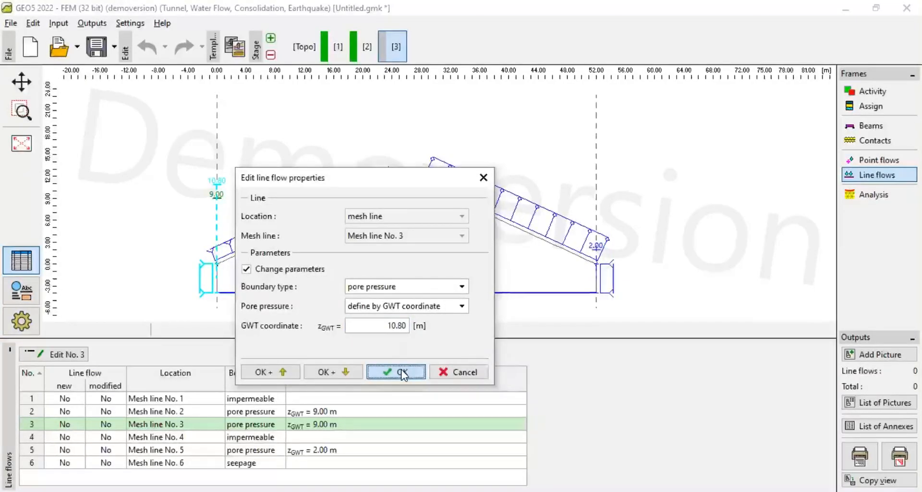
Step: Modify the left slope's pore pressure boundary in stage 3 to a GWT coordinate of 10.8 m
double_click(273, 238)
click(437, 225)
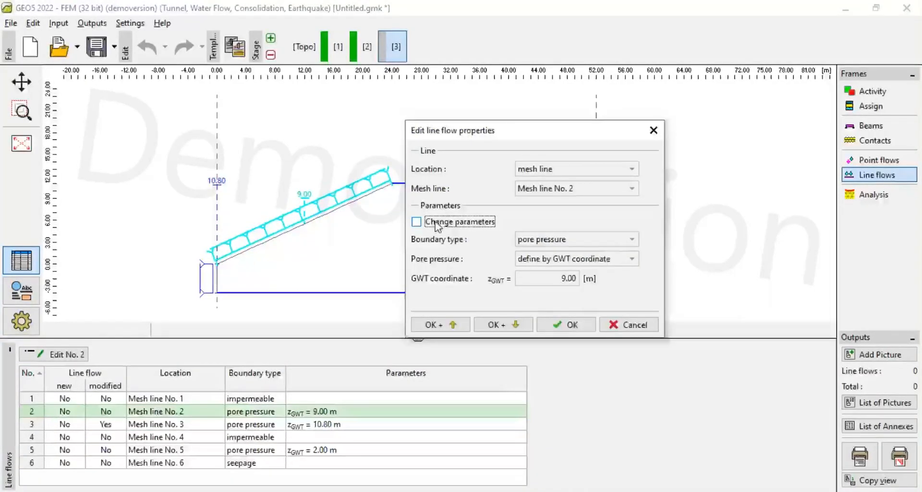
double_click(550, 281)
text(10.8)
click(563, 327)
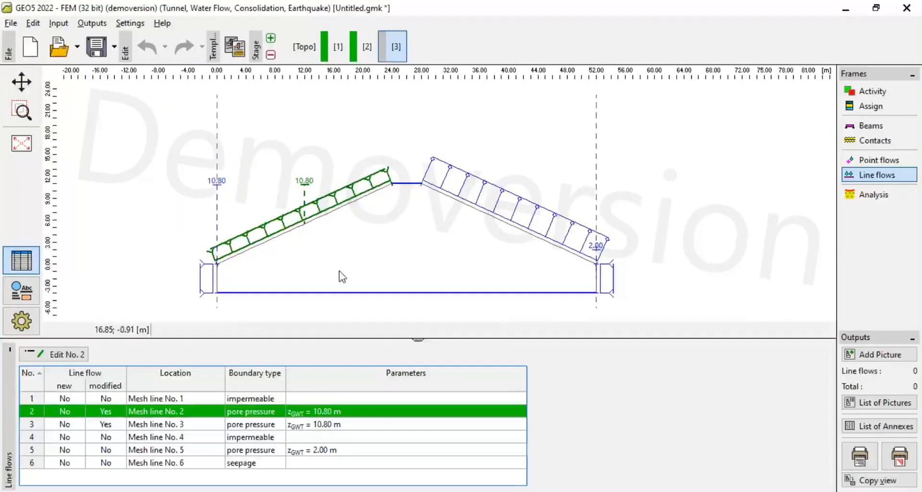
Step: Run the steady state water flow analysis for stage 3 and add stage 4
click(874, 194)
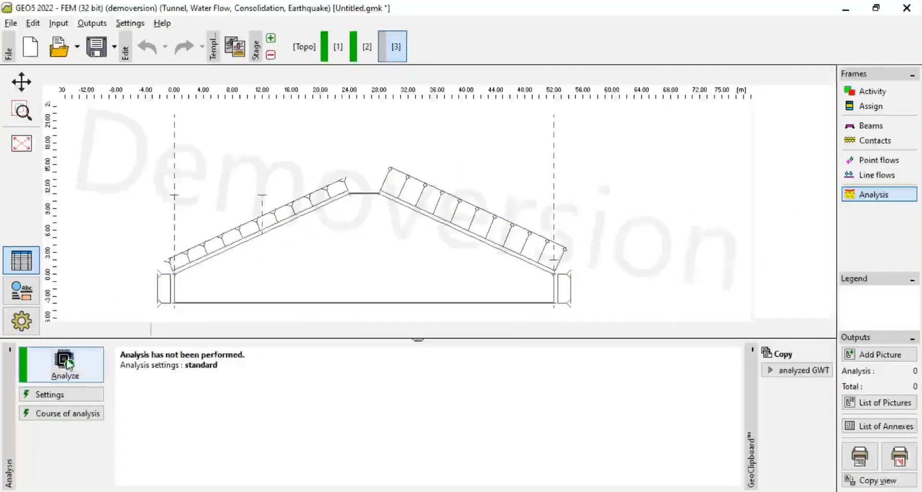
click(69, 372)
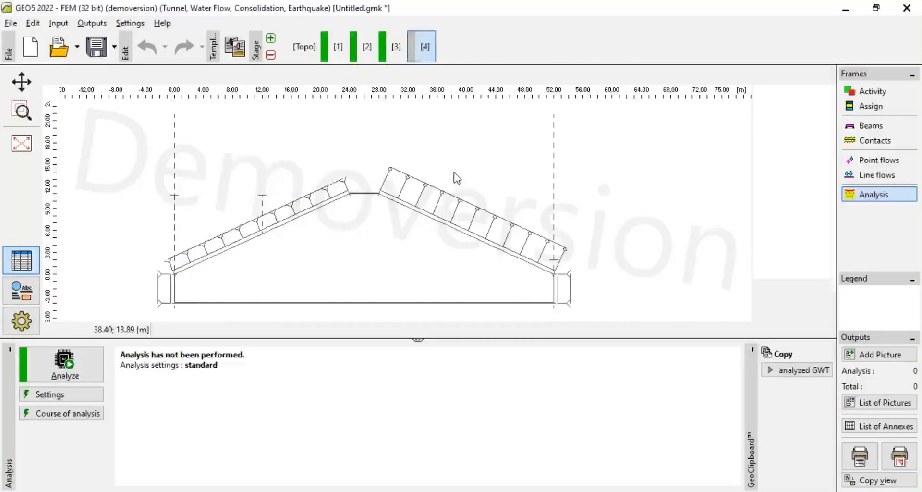
click(879, 160)
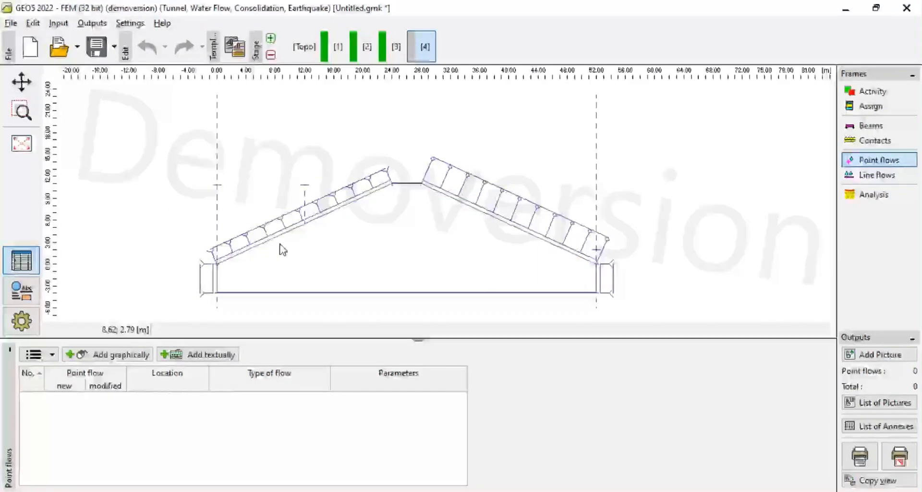
Step: In the topology, add a free point at x = 48 m, z = 0 m near the right toe and regenerate the finite element mesh
click(304, 48)
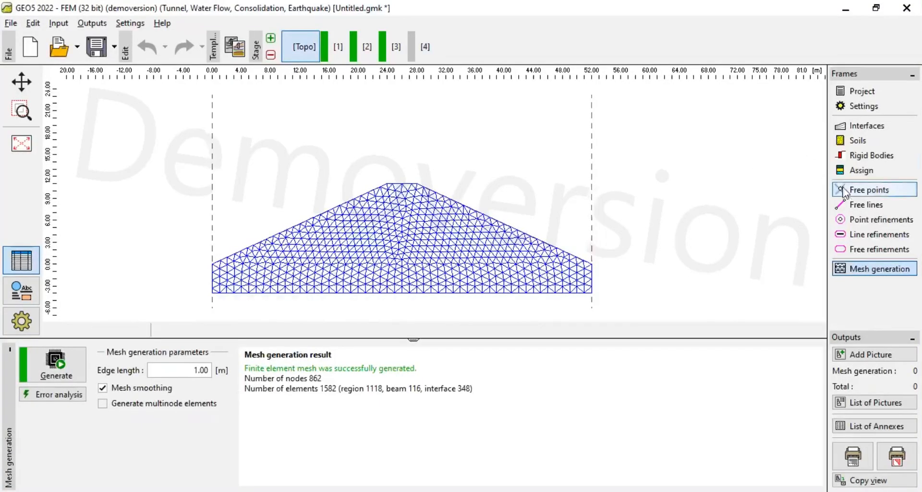
click(864, 189)
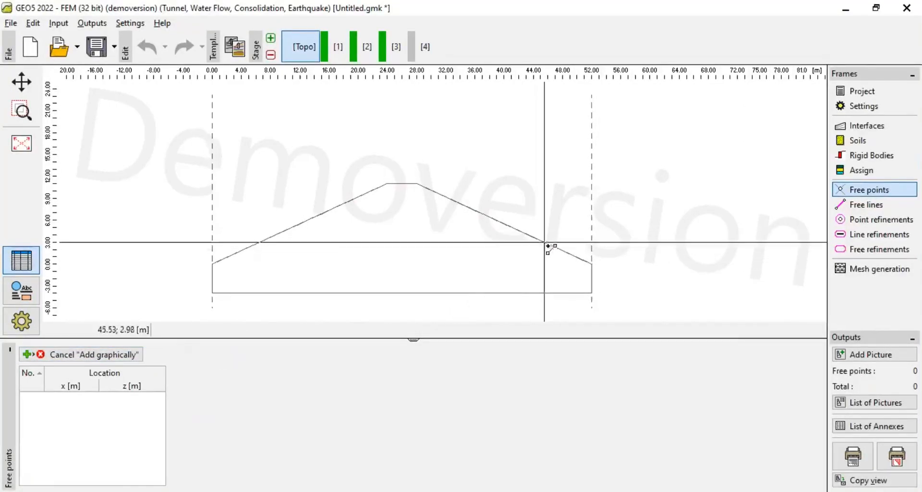
scroll(552, 263, up, 4)
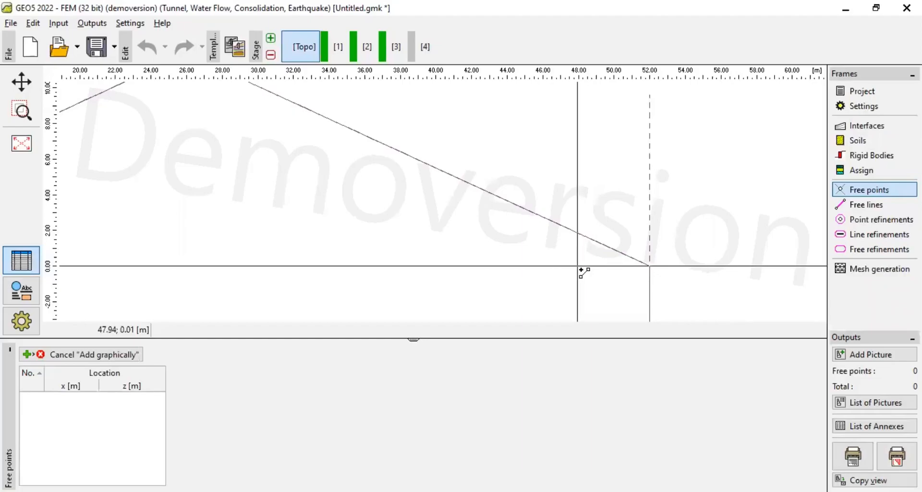
scroll(586, 270, up, 5)
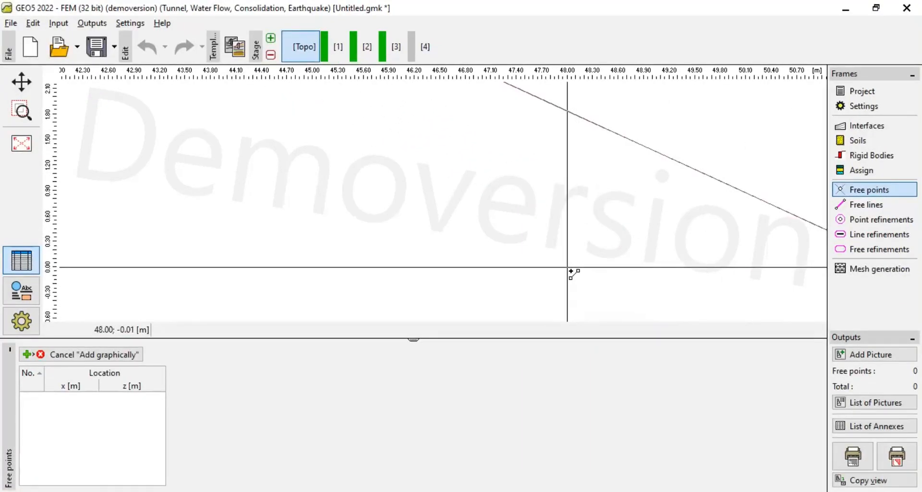
scroll(571, 270, up, 3)
click(567, 269)
scroll(423, 189, down, 10)
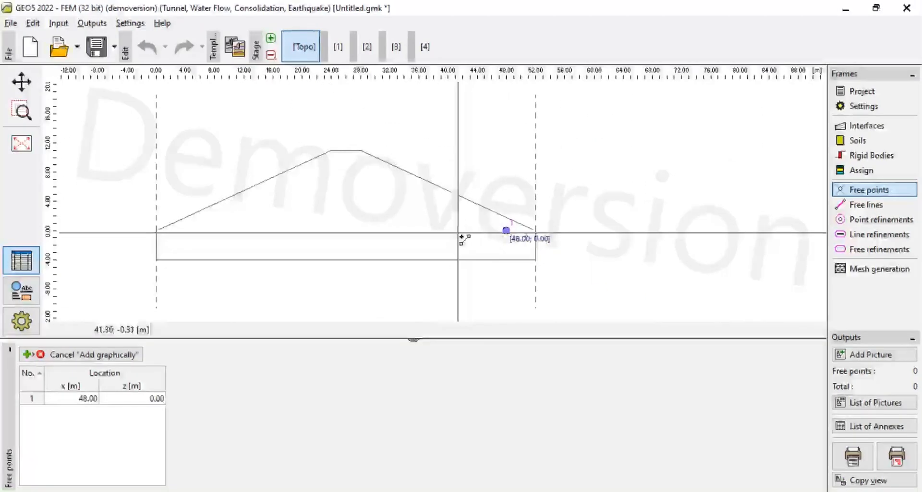
click(855, 270)
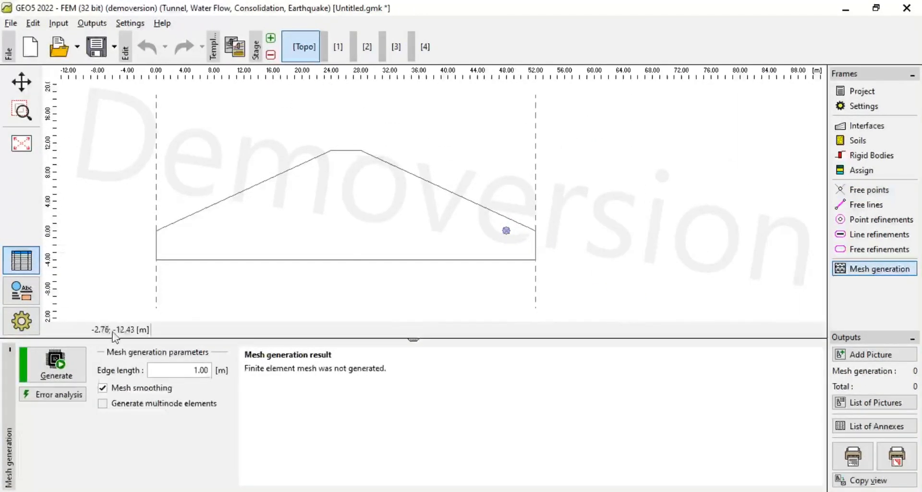
click(44, 369)
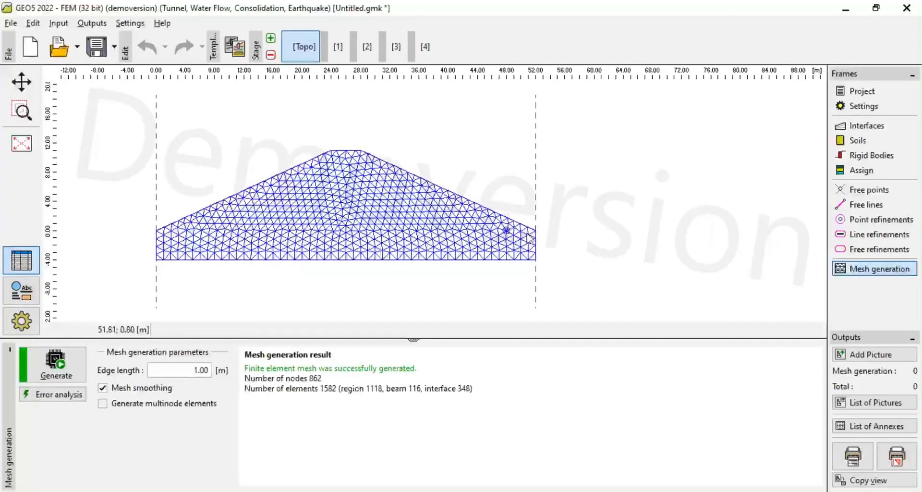
Step: Rerun the steady state water flow analysis for stages 1, 2 and 3 on the regenerated mesh
click(344, 51)
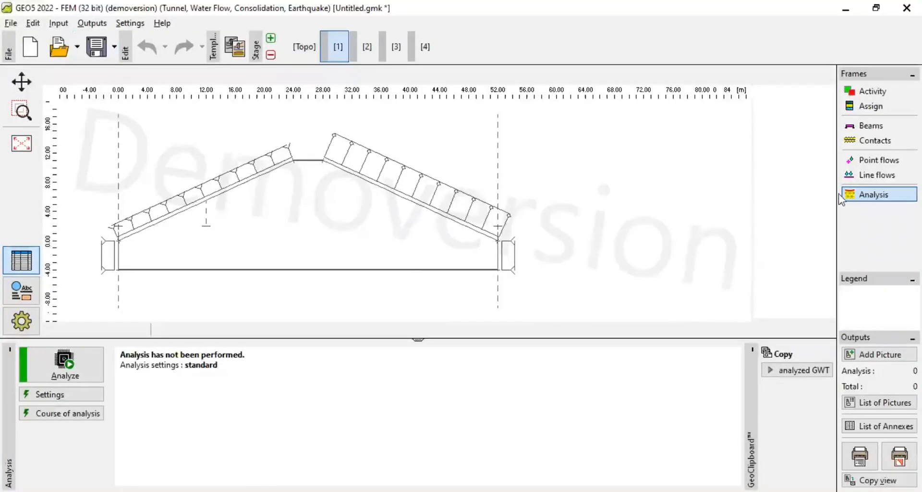
click(62, 370)
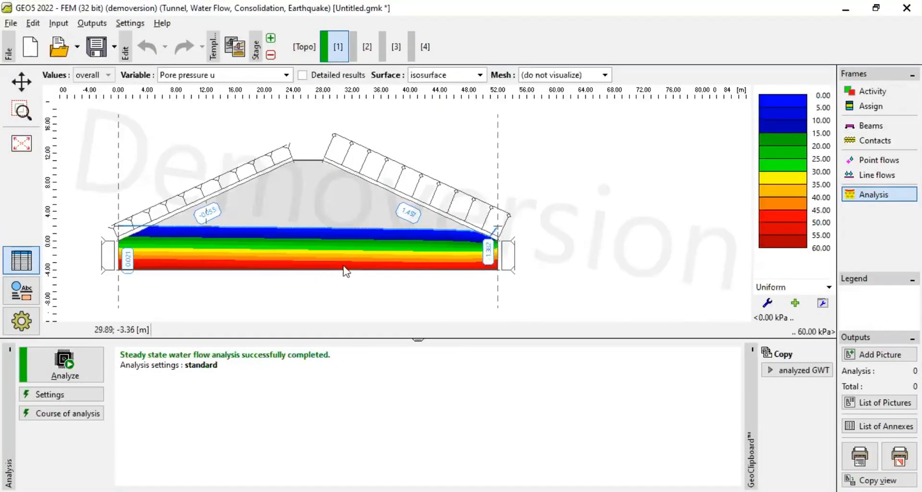
click(361, 50)
click(98, 355)
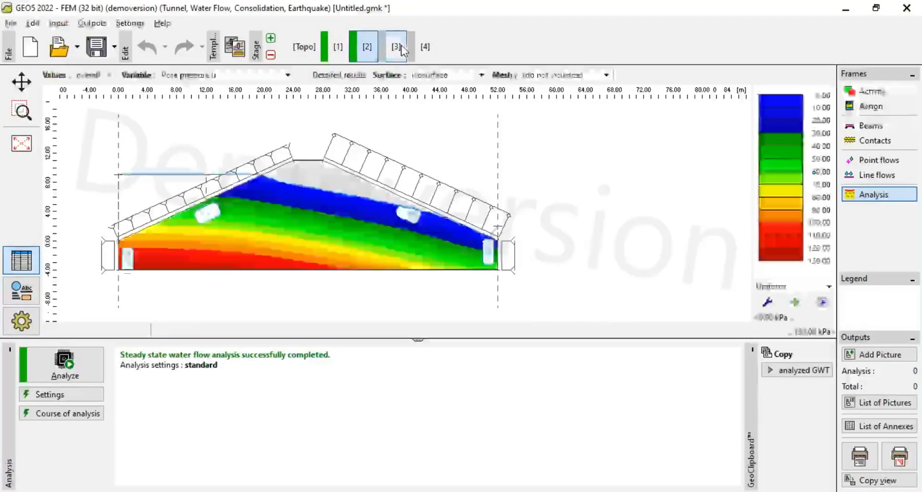
click(401, 50)
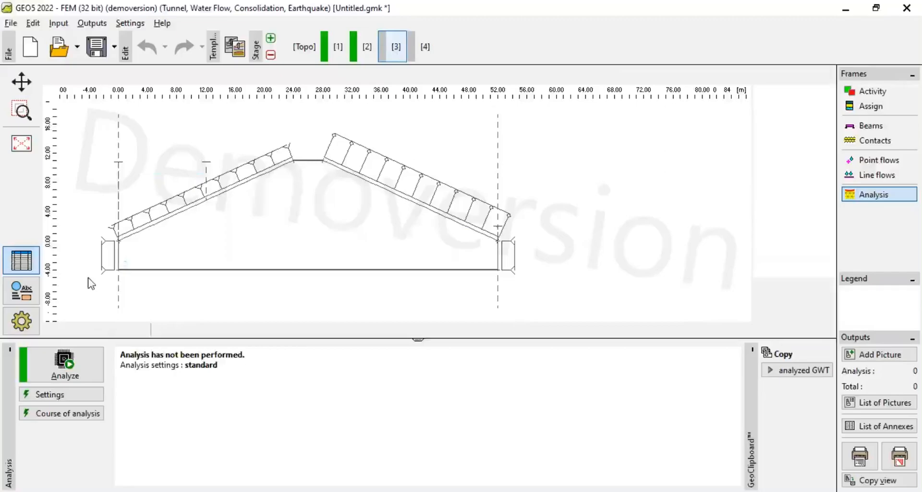
click(71, 370)
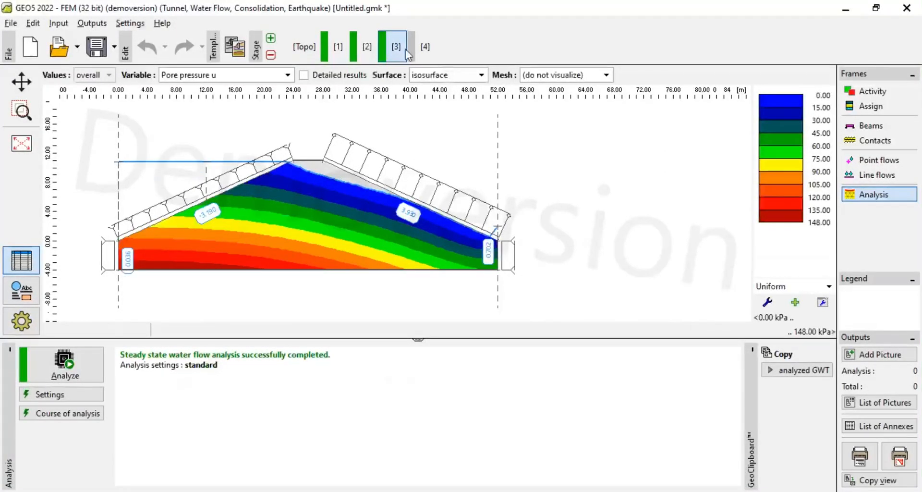
Step: In stage 4, add a point flow at the free point near the right toe, of type pore pressure - GWT coordinate with 0.1 m
click(421, 49)
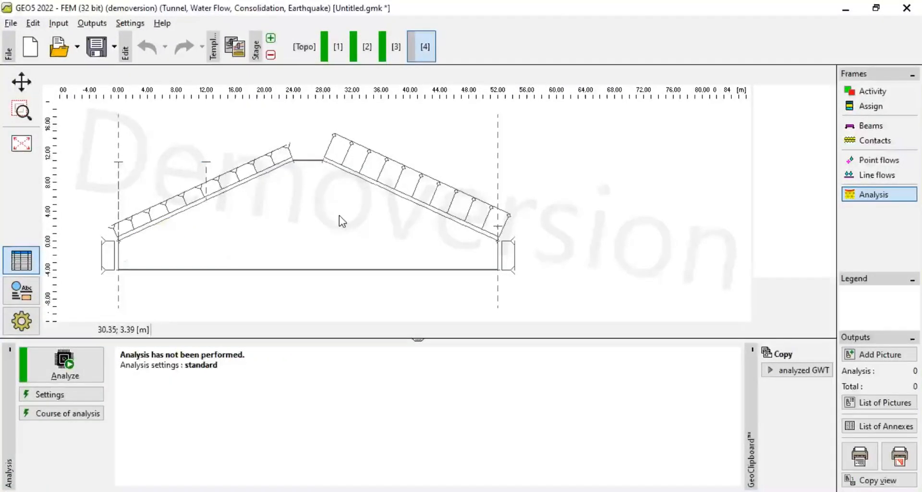
click(859, 160)
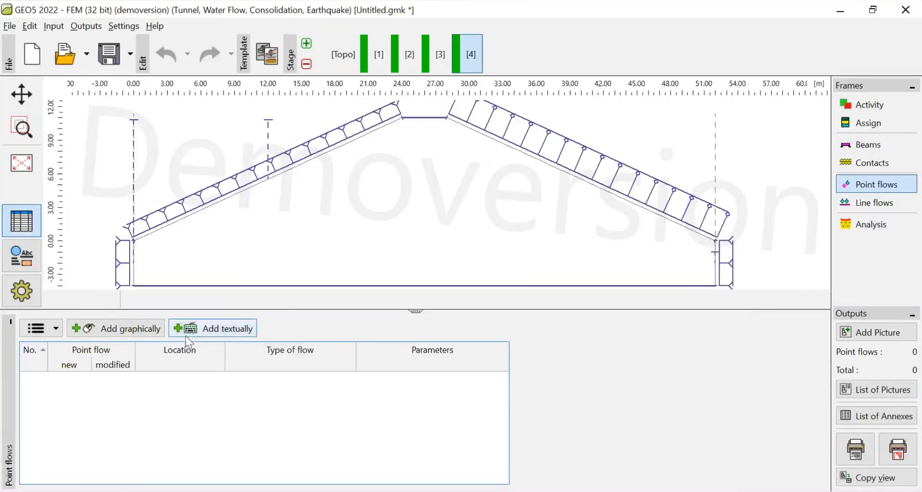
click(101, 329)
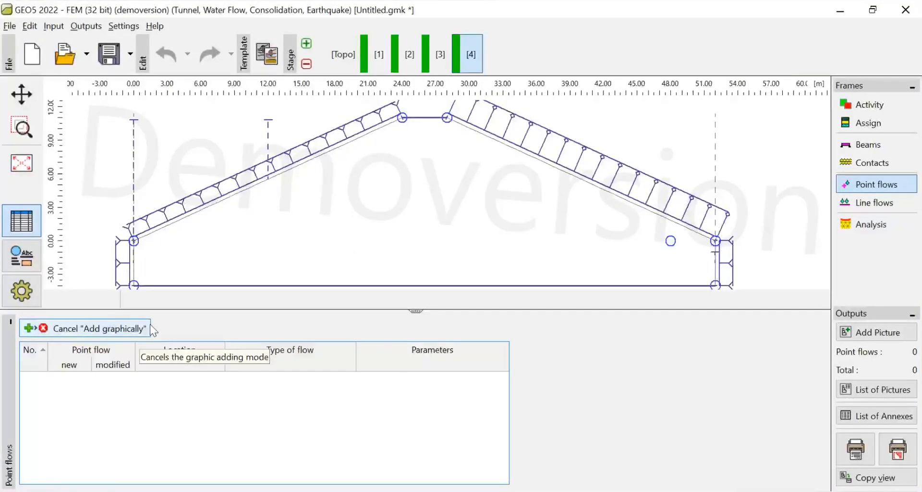
click(671, 241)
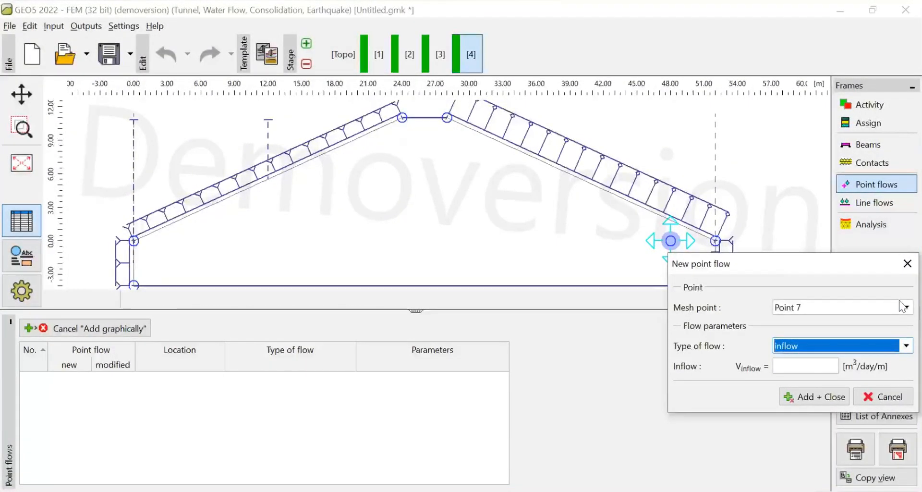
click(868, 346)
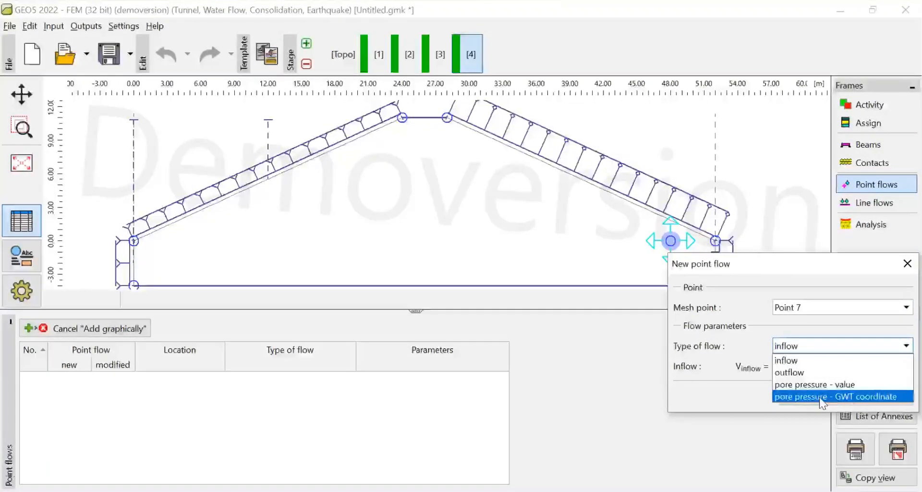
click(823, 398)
click(802, 363)
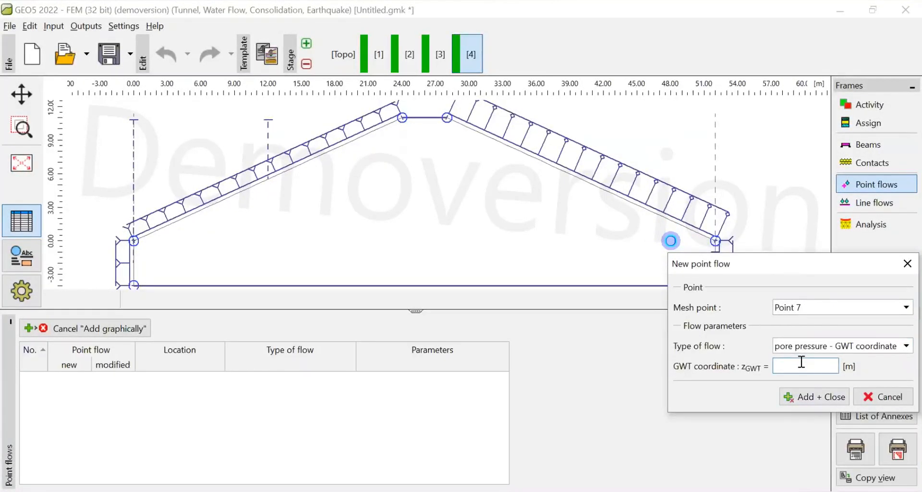
text(0.1)
click(809, 397)
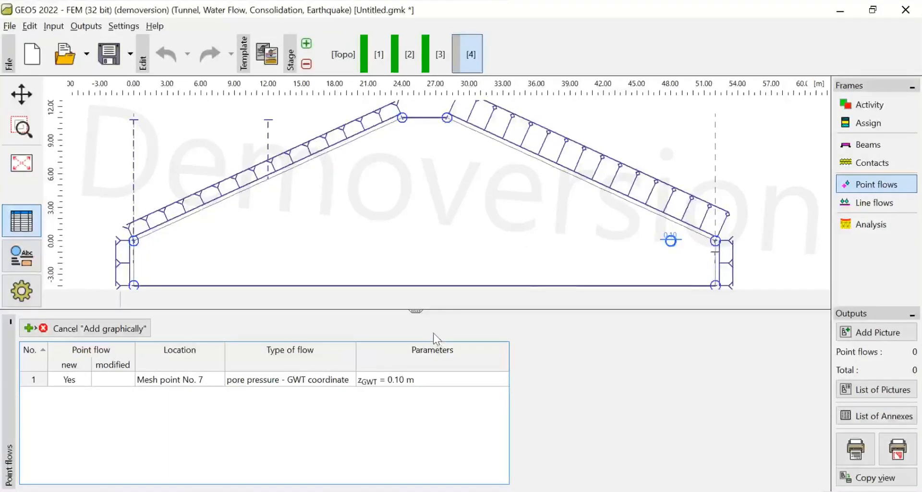
Step: Run the steady state water flow analysis for stage 4
click(866, 224)
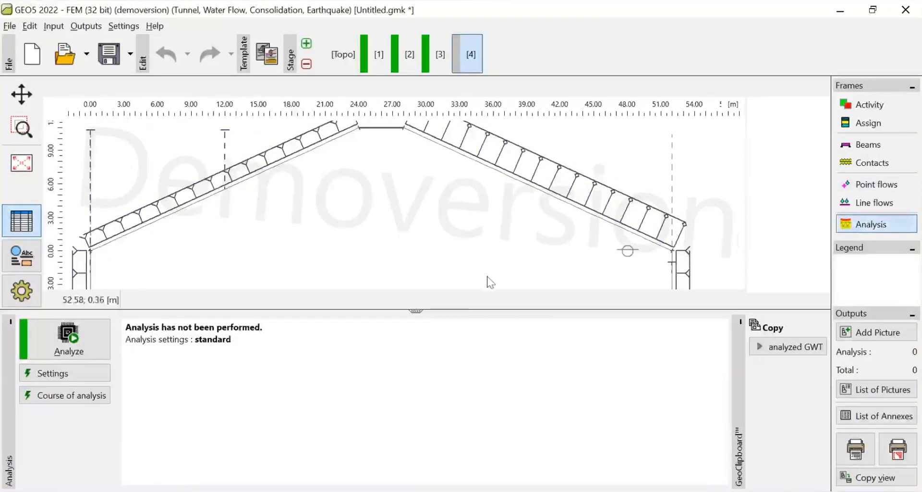
click(28, 333)
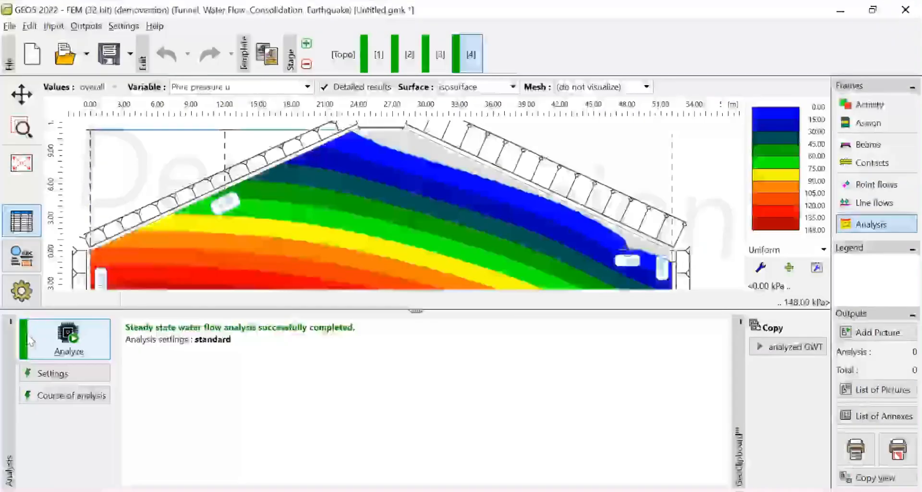